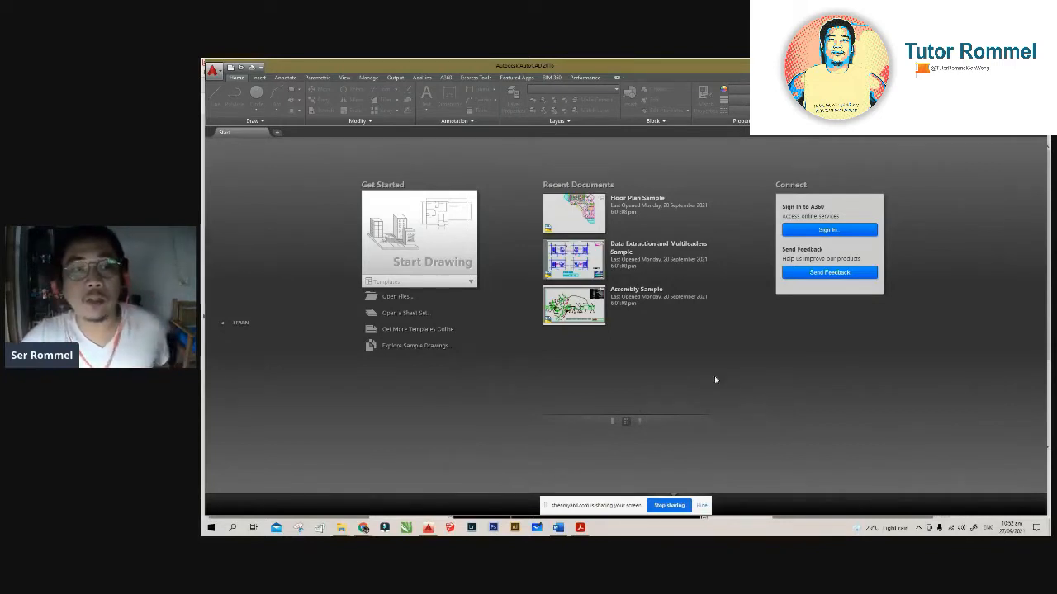
# Step: Start a new drawing and arrange its window beside the open PDF module, giving the drawing window the wider share
pyautogui.click(440, 256)
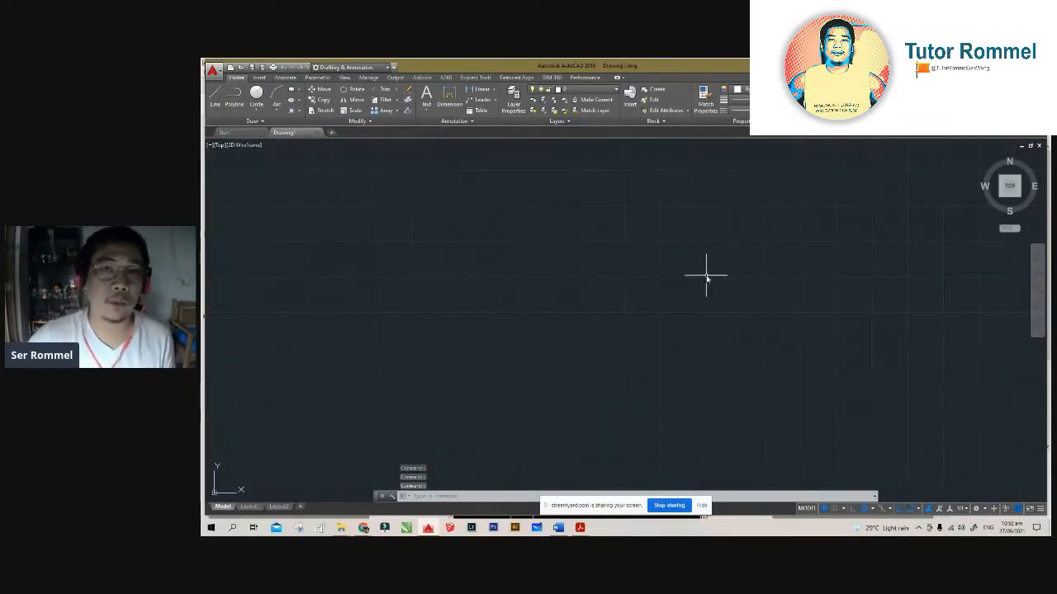
pyautogui.moveTo(697, 65); pyautogui.dragTo(202, 157)
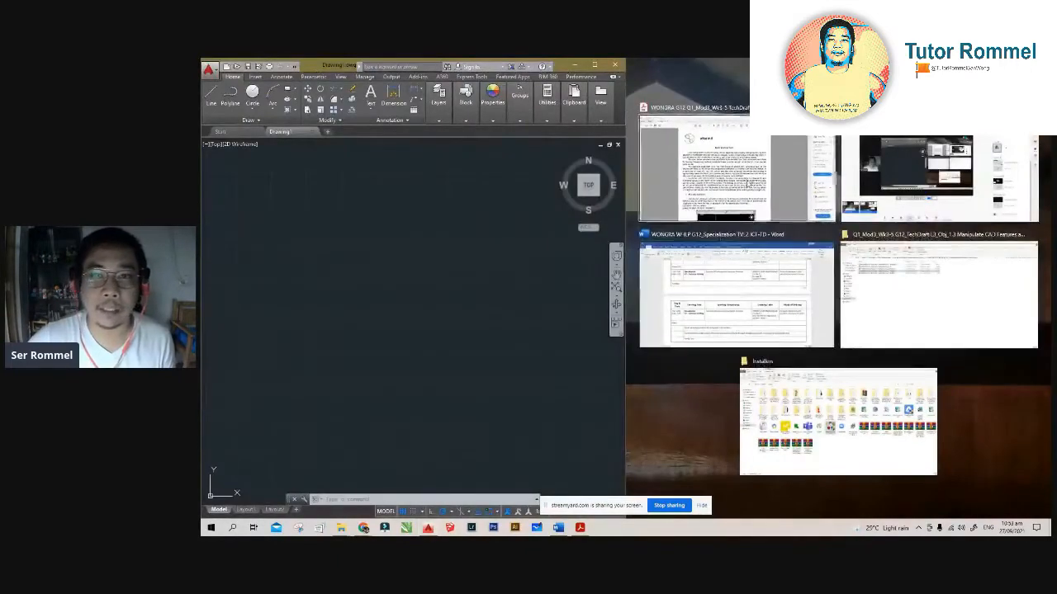
pyautogui.click(748, 184)
pyautogui.click(940, 317)
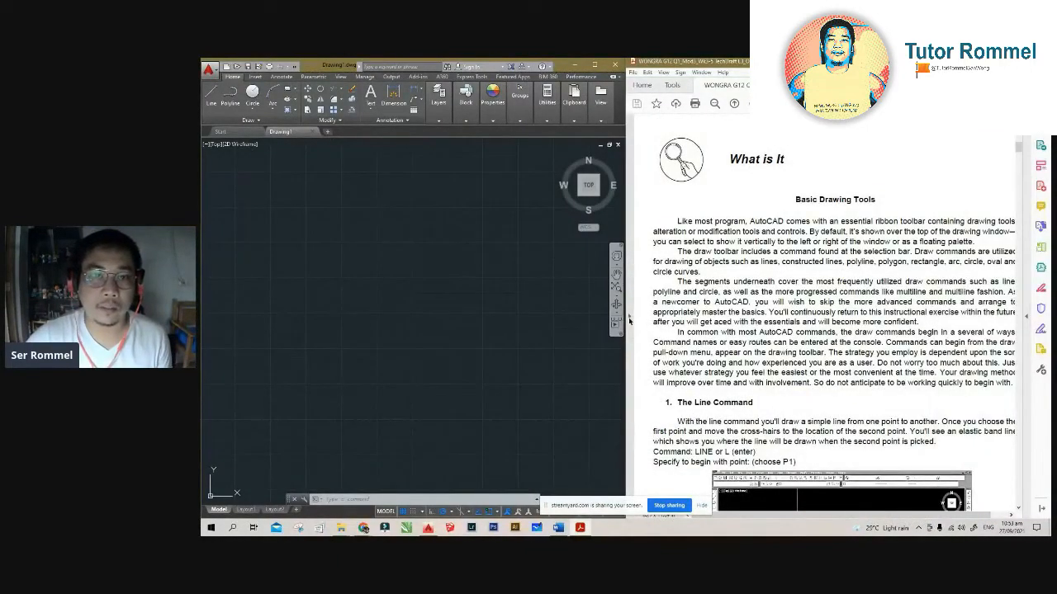
pyautogui.moveTo(629, 320); pyautogui.dragTo(721, 319)
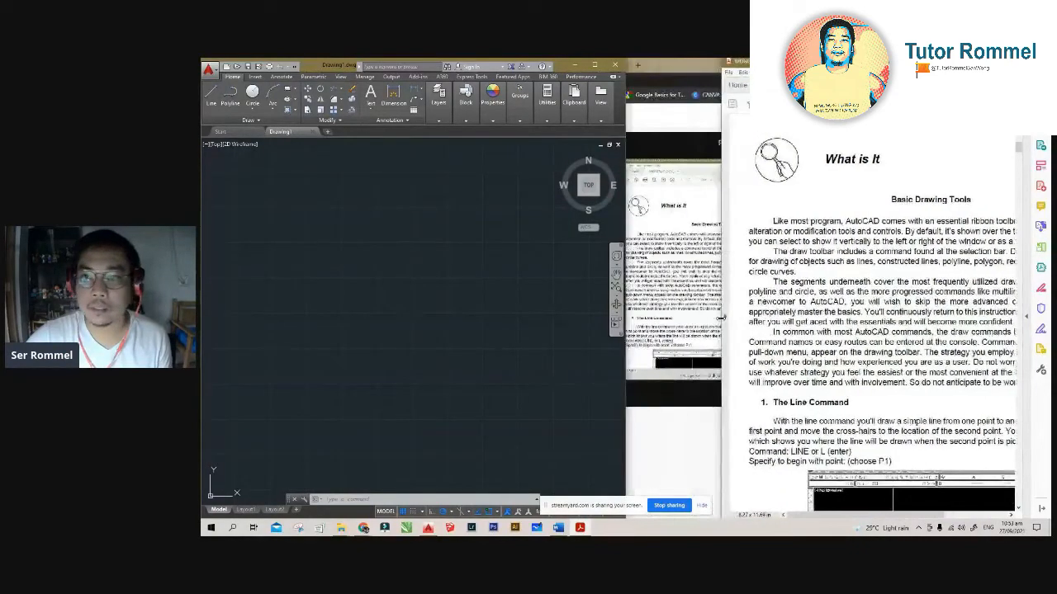
pyautogui.moveTo(627, 304); pyautogui.dragTo(724, 304)
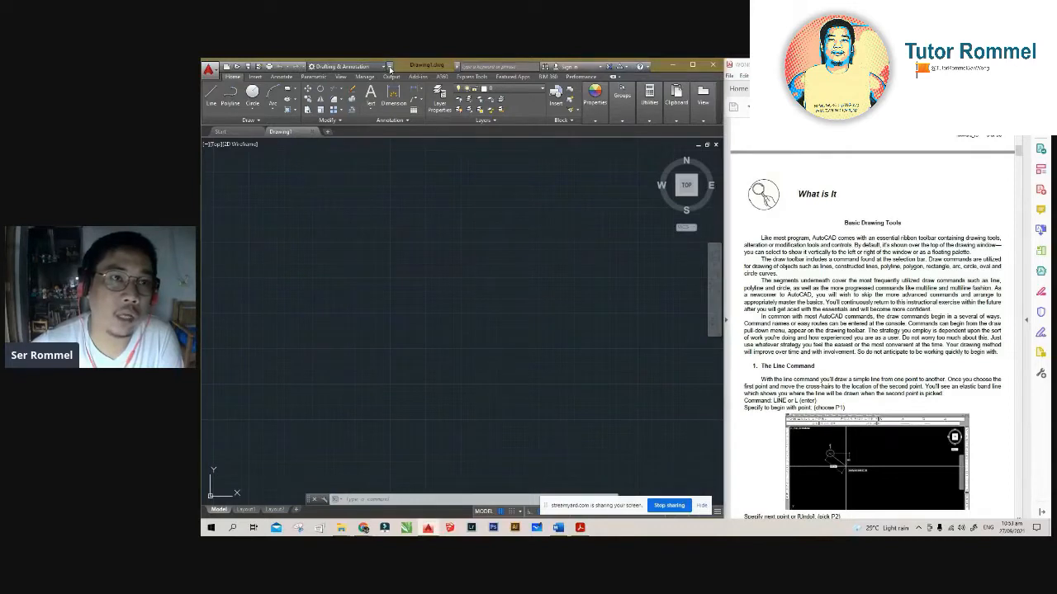
pyautogui.click(390, 67)
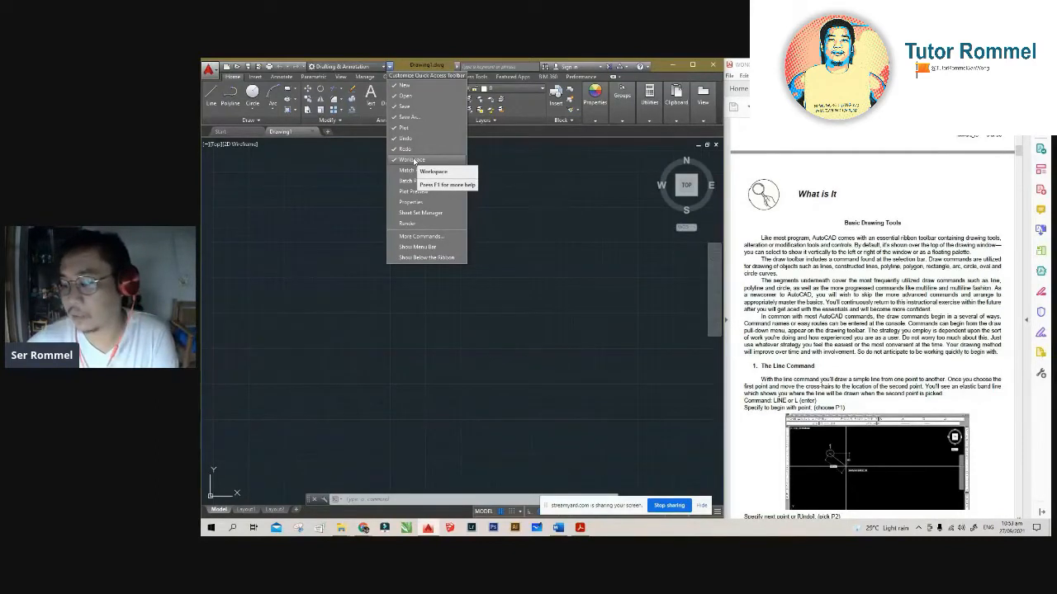
pyautogui.click(382, 67)
pyautogui.click(383, 67)
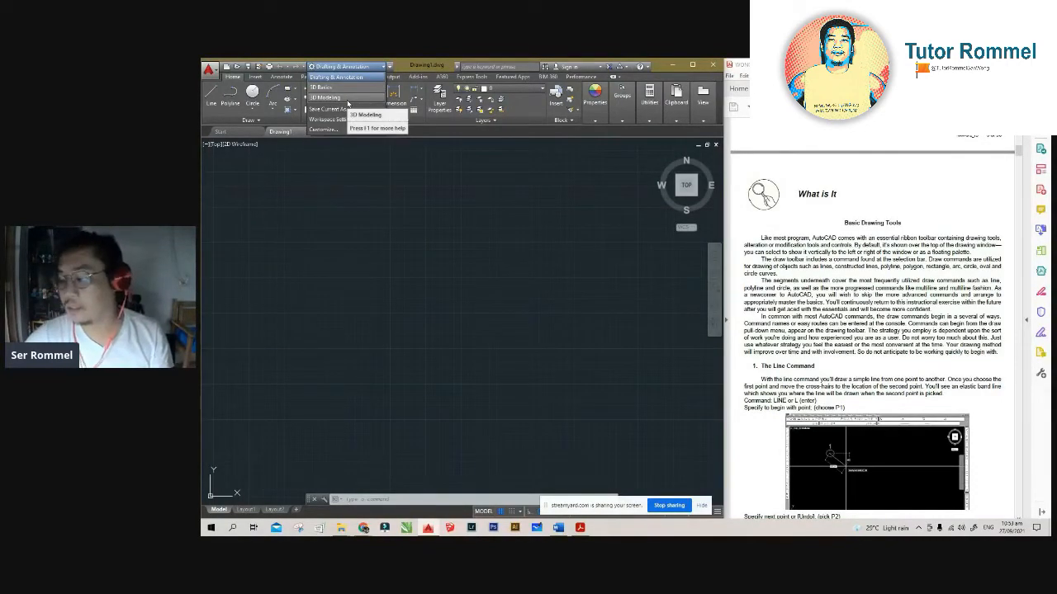
pyautogui.click(368, 157)
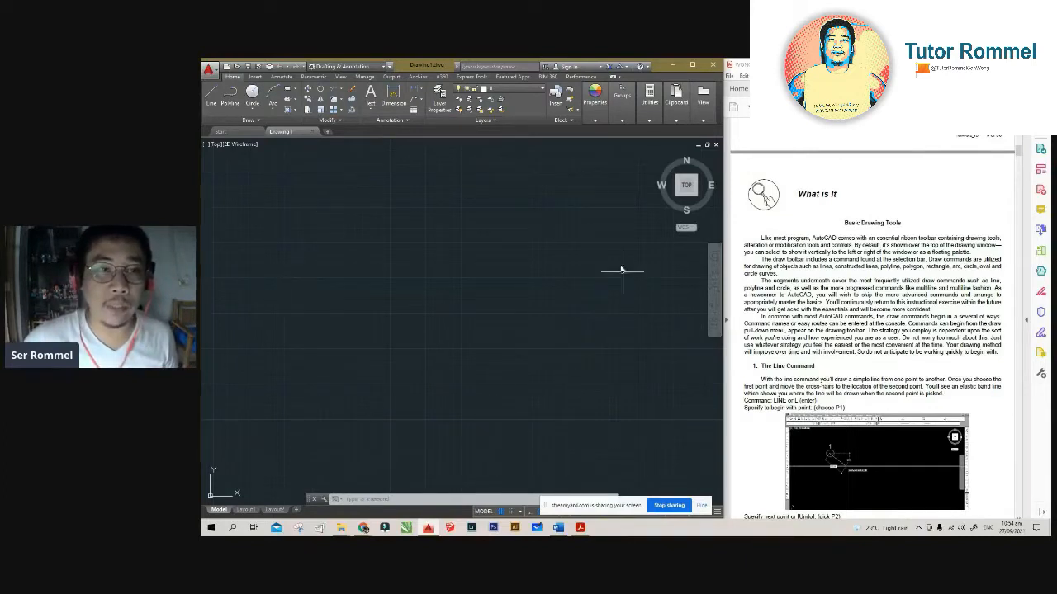
pyautogui.press('F7')
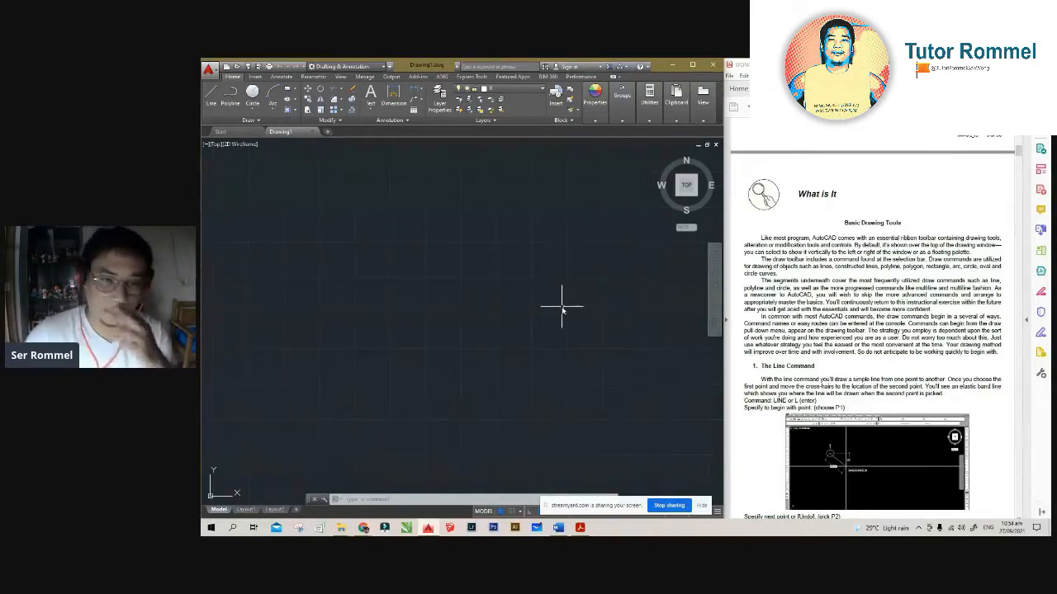
# Step: Find the Line Command section in the PDF and select its command text "LINE or L (enter)"
pyautogui.scroll(-2, 931, 278)
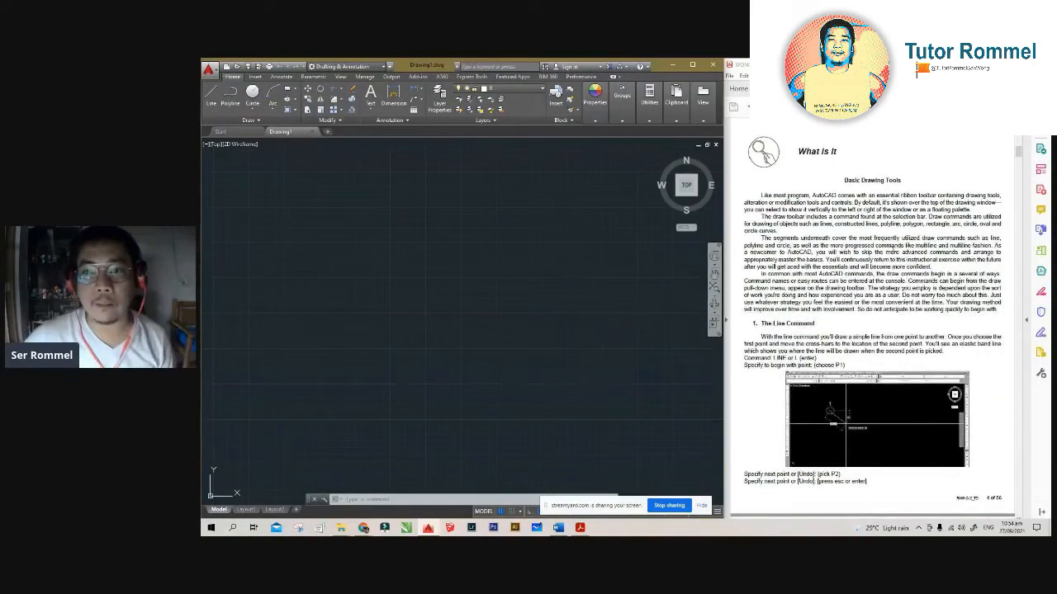
pyautogui.click(255, 122)
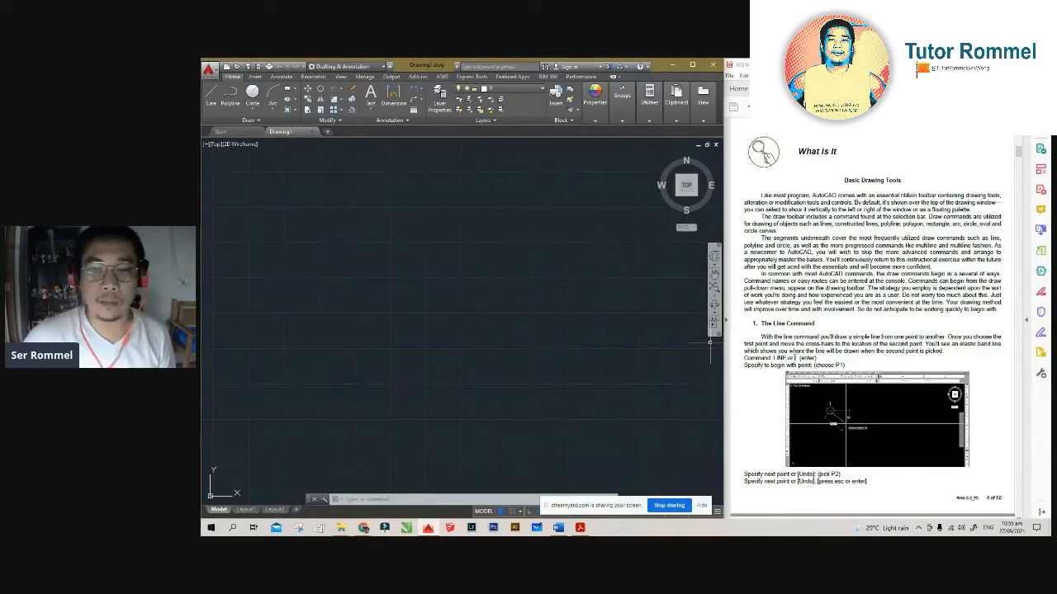
pyautogui.moveTo(773, 358); pyautogui.dragTo(820, 359)
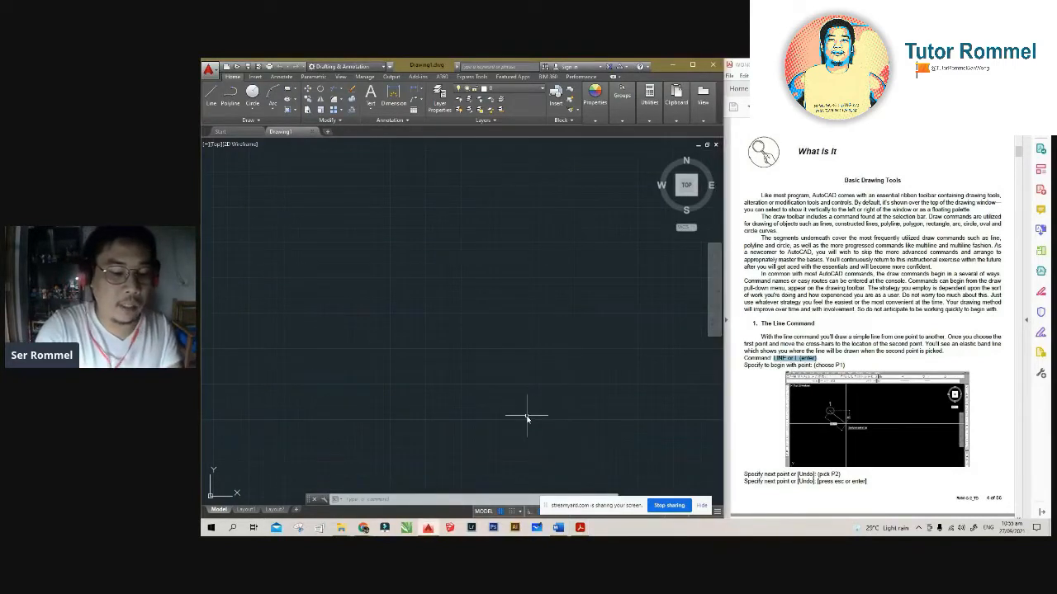
pyautogui.write('lin')
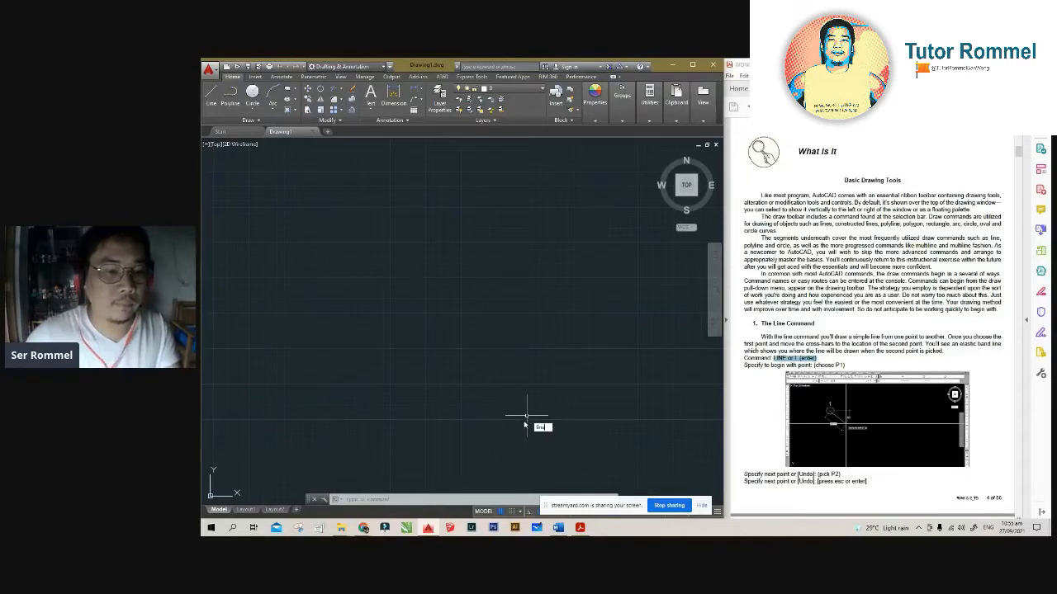
pyautogui.write('e')
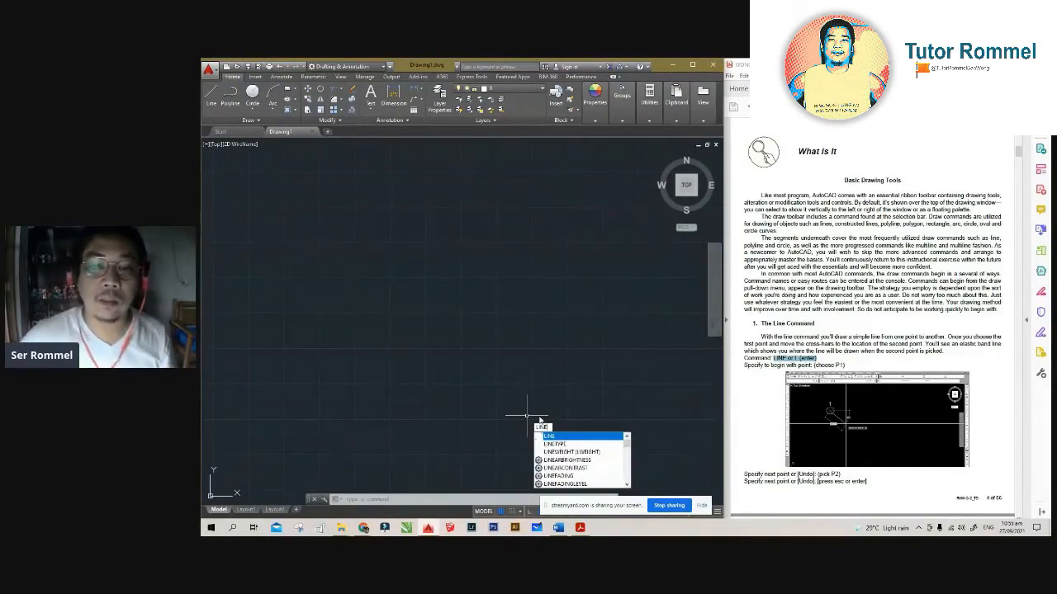
pyautogui.press('Return')
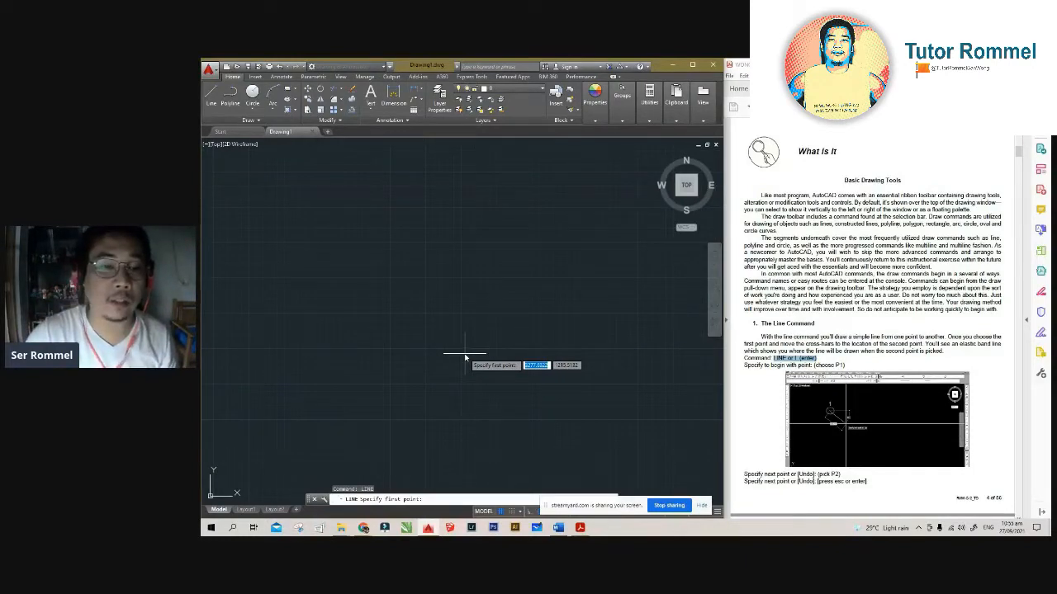
pyautogui.write('0,')
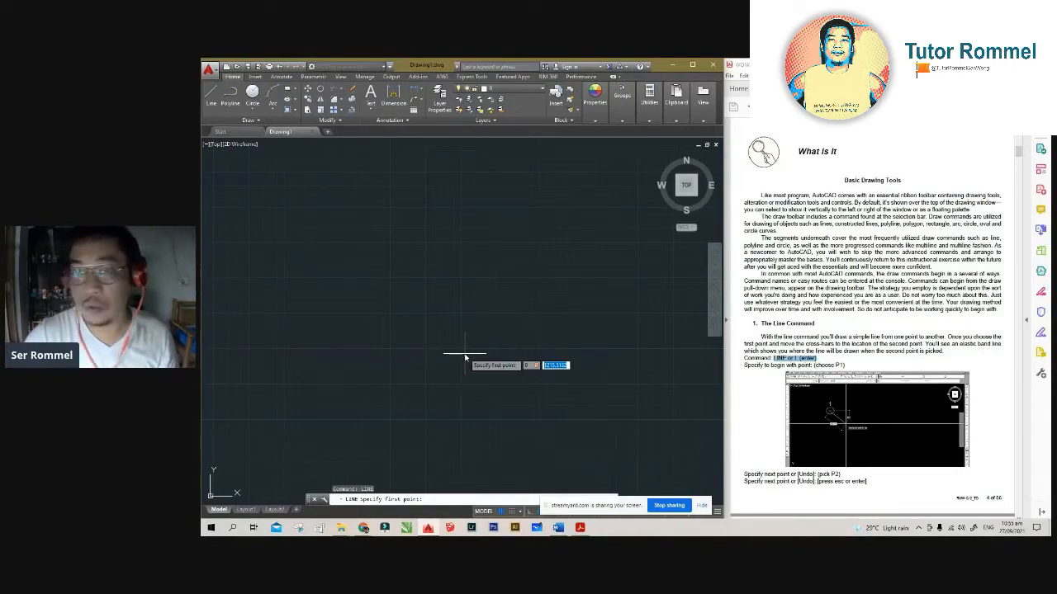
pyautogui.write('0')
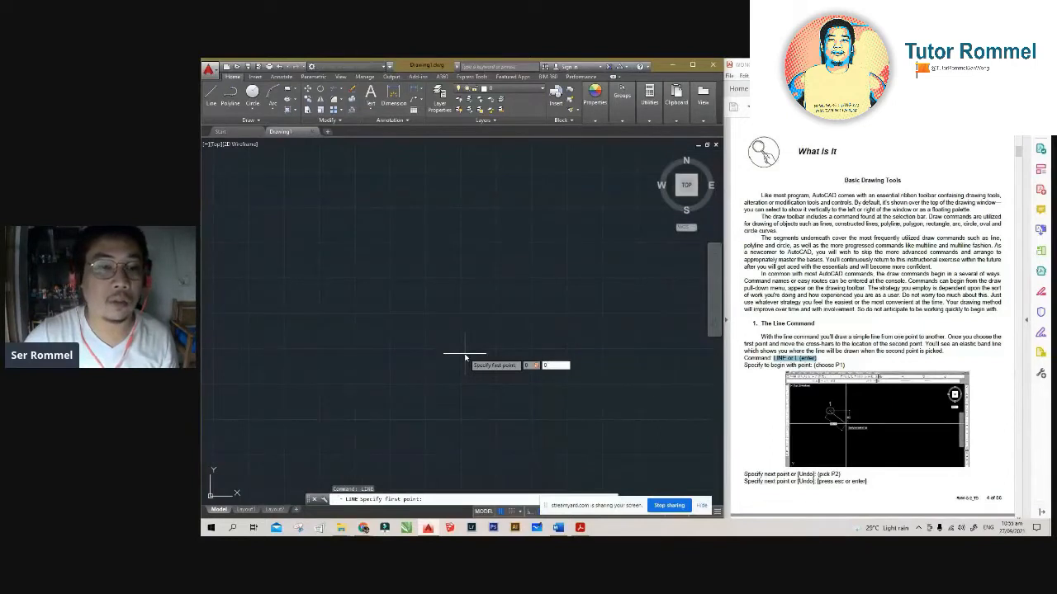
pyautogui.press('Return')
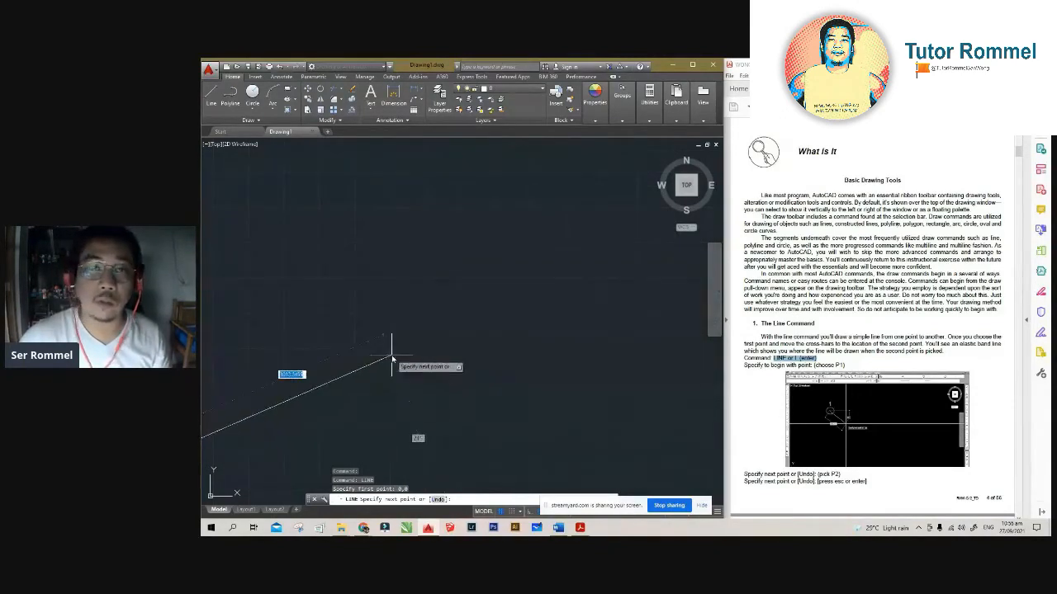
pyautogui.scroll(-5, 535, 307)
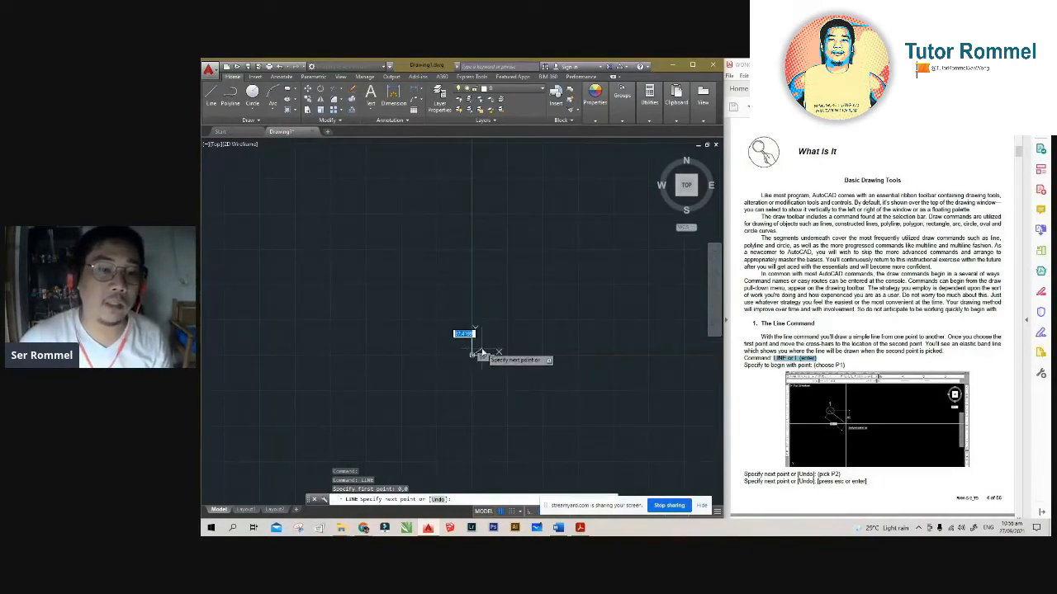
pyautogui.scroll(4, 484, 348)
pyautogui.scroll(3, 484, 350)
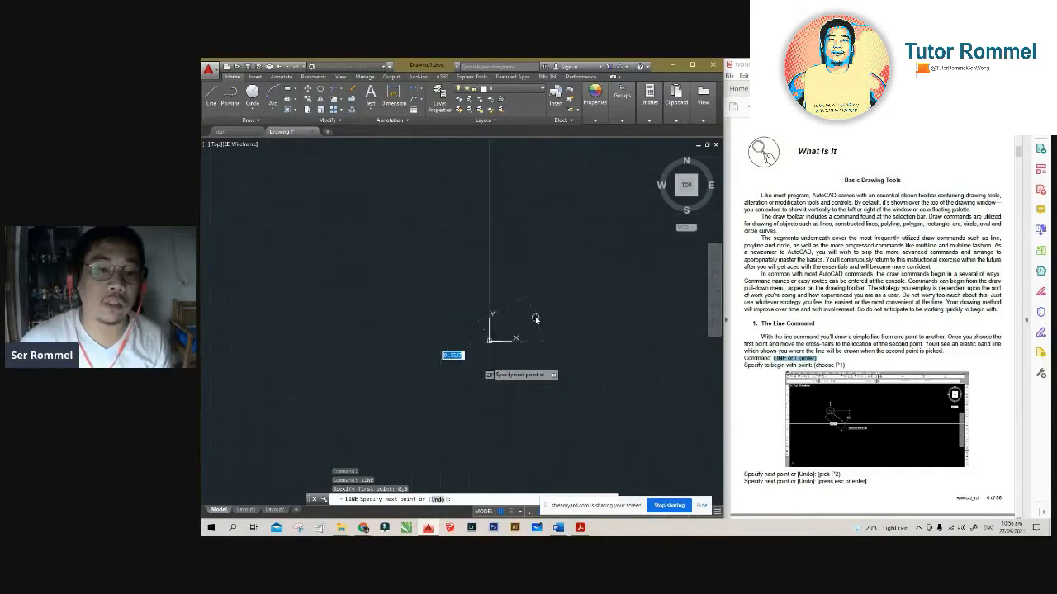
pyautogui.moveTo(471, 358); pyautogui.dragTo(543, 307, button='middle')
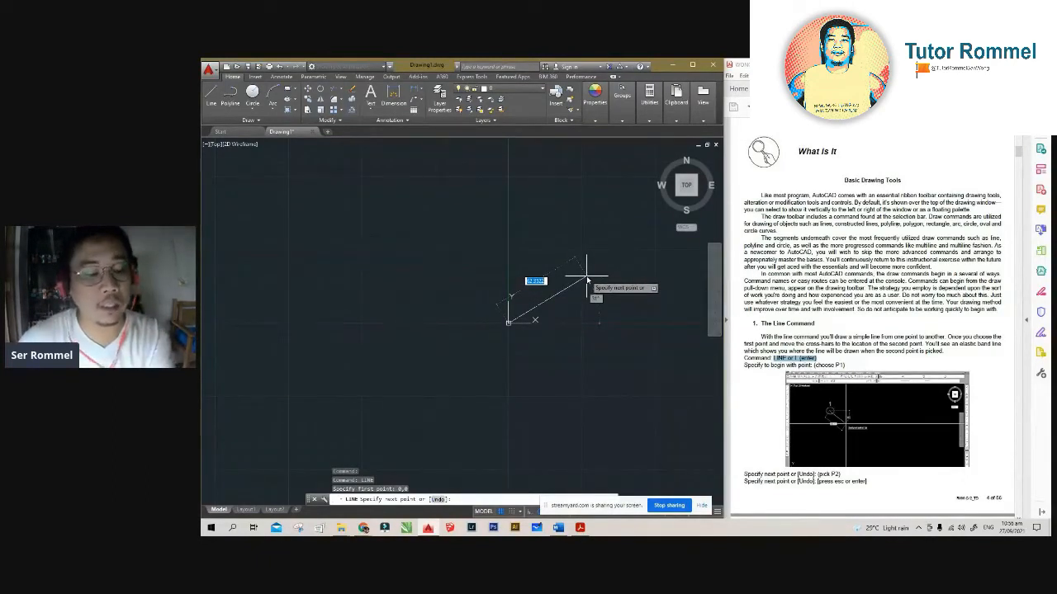
pyautogui.press('Escape')
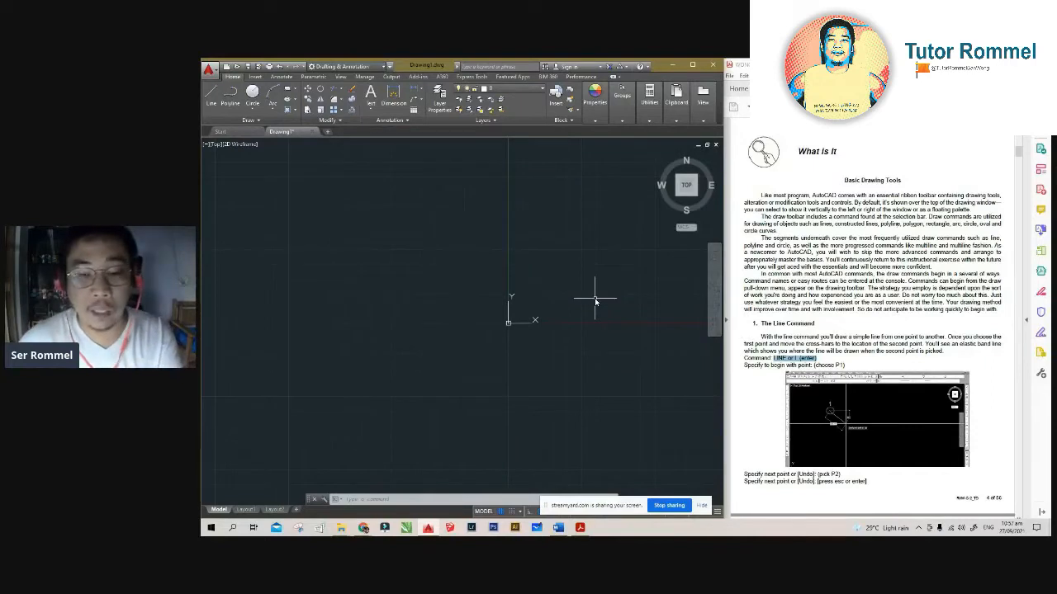
# Step: Draw a single line 5 units long from the origin 0,0, running steeply upward to the right
pyautogui.write('L')
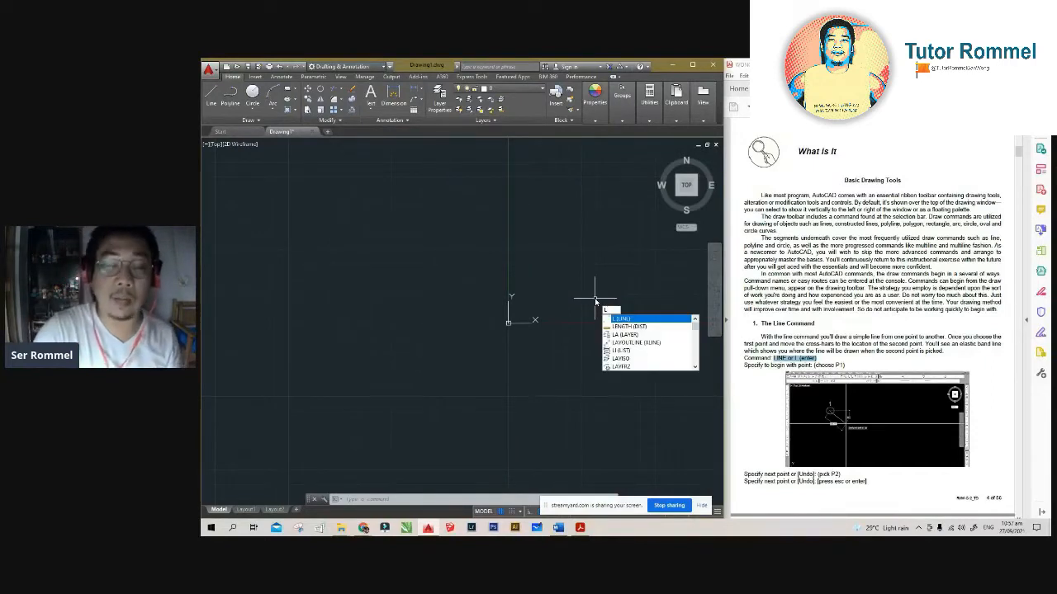
pyautogui.press('Return')
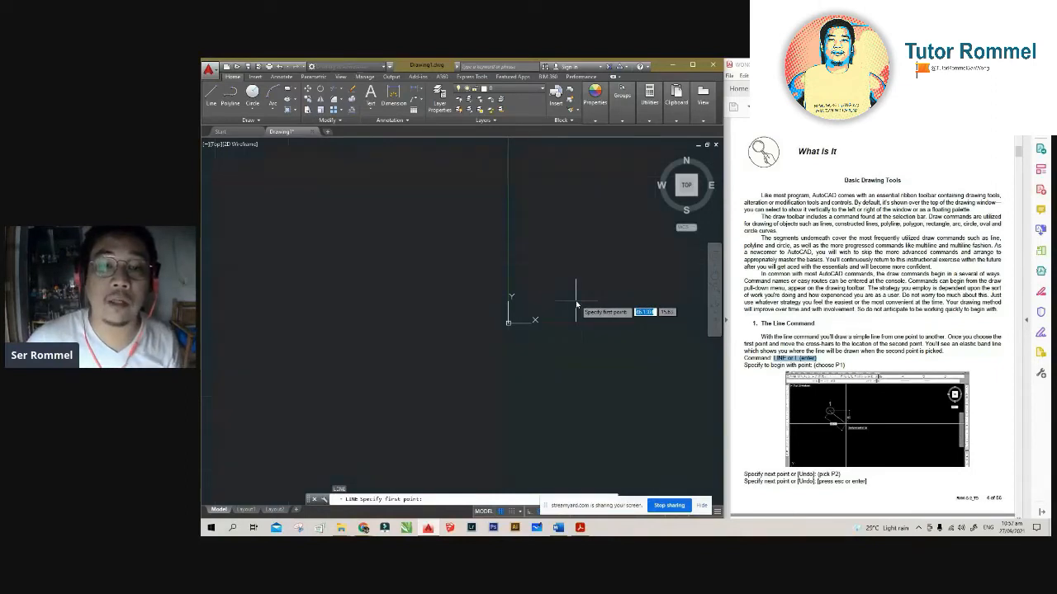
pyautogui.press('F7')
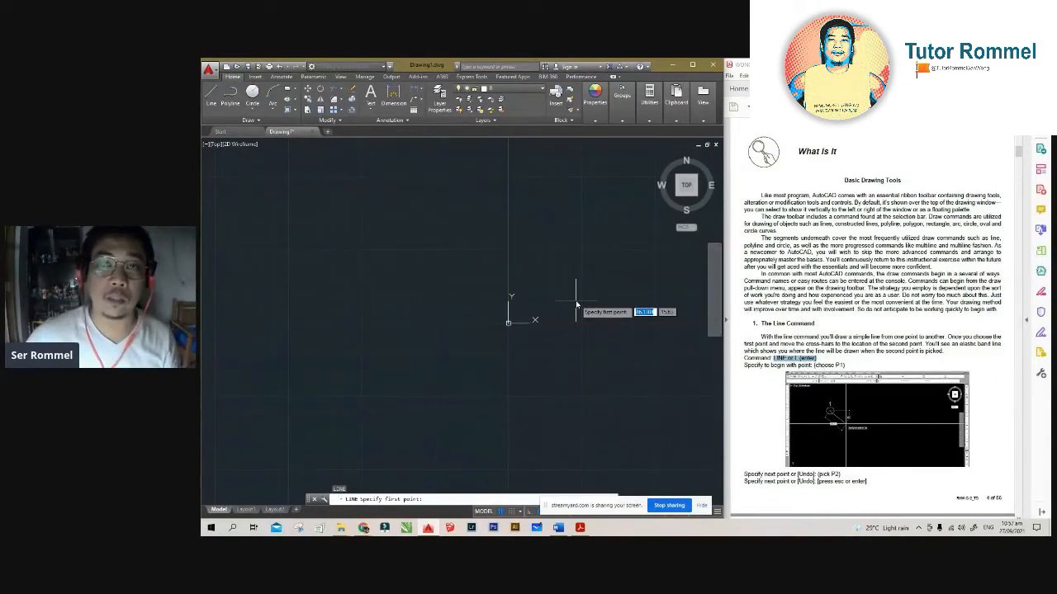
pyautogui.write('0')
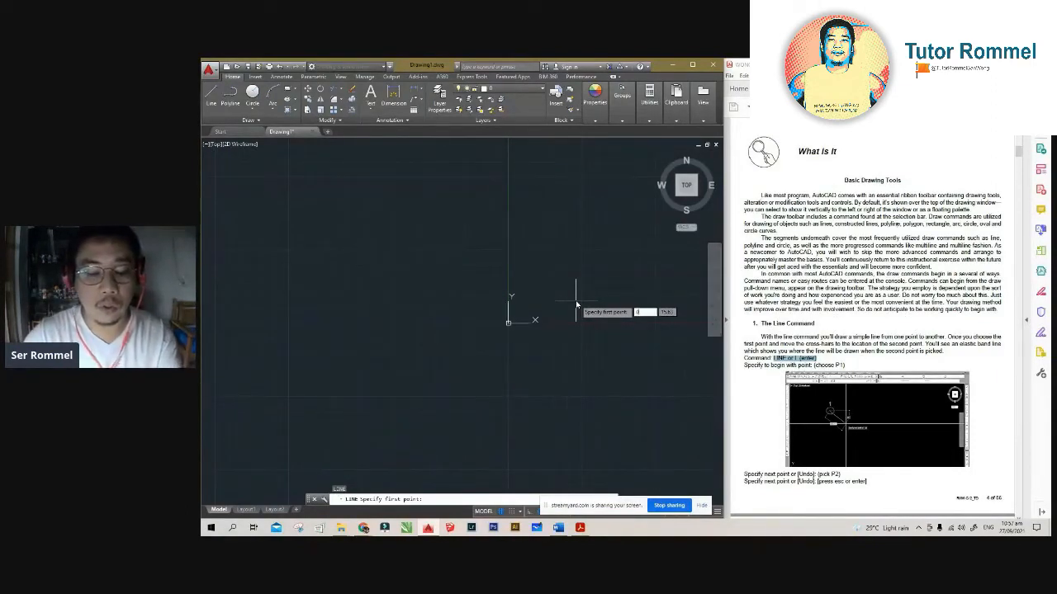
pyautogui.press('Tab')
pyautogui.write('0')
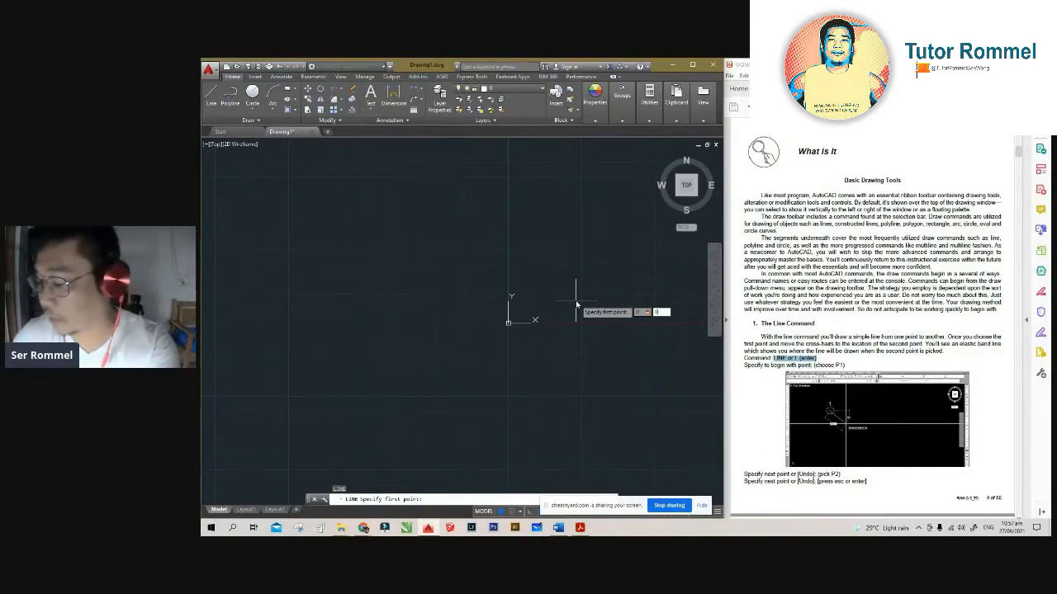
pyautogui.scroll(4, 576, 306)
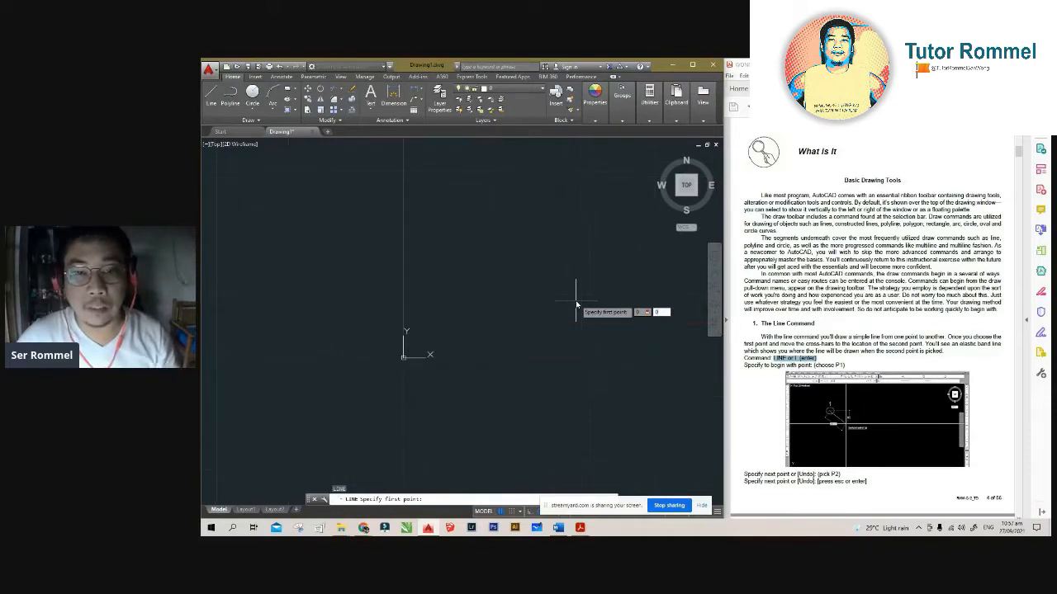
pyautogui.scroll(-2, 577, 306)
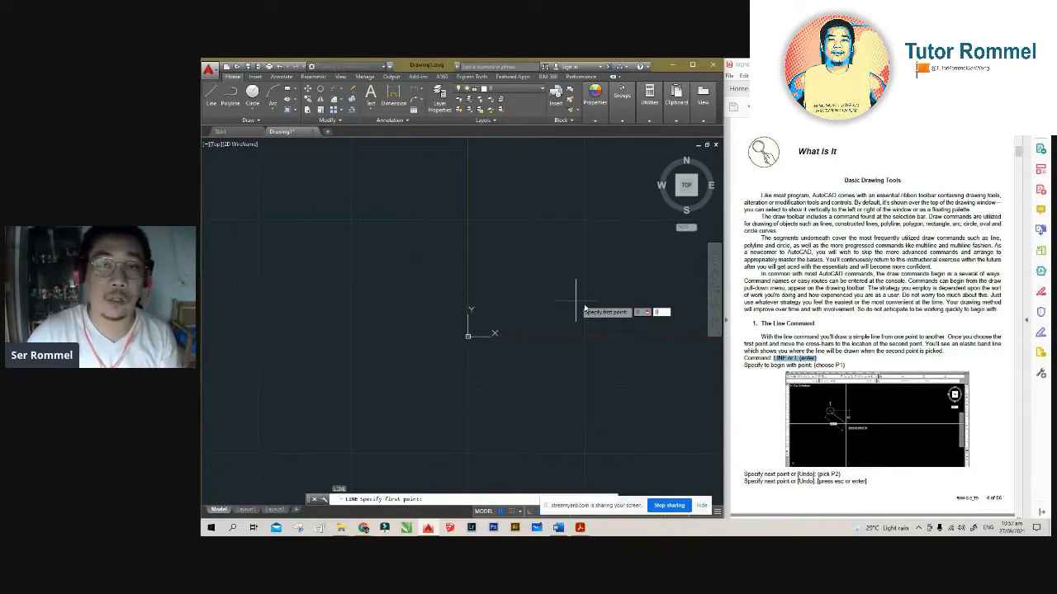
pyautogui.write('0,0')
pyautogui.press('Return')
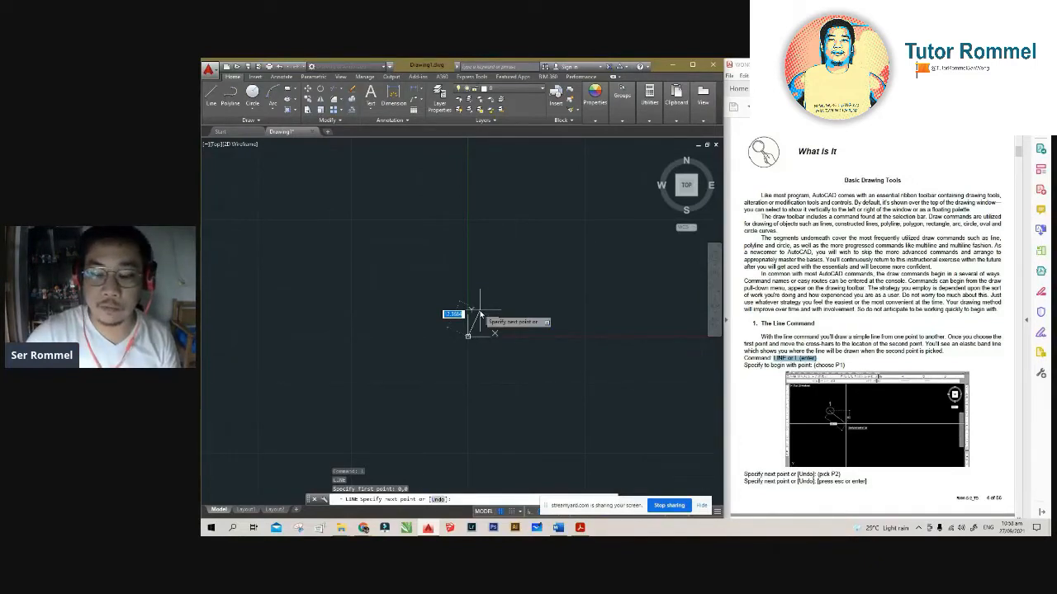
pyautogui.write('1')
pyautogui.press('Return')
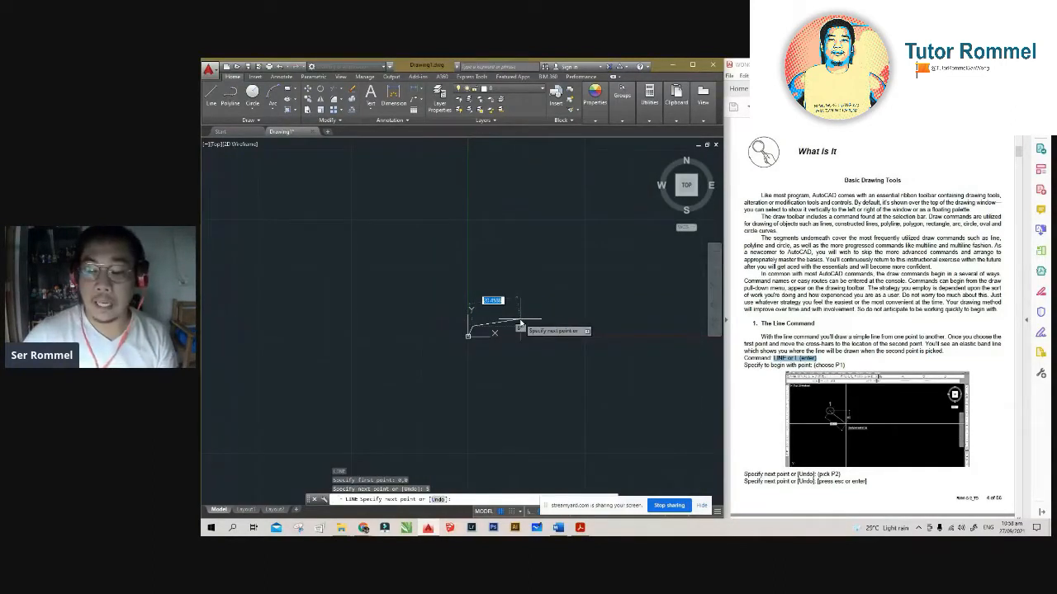
pyautogui.scroll(3, 417, 359)
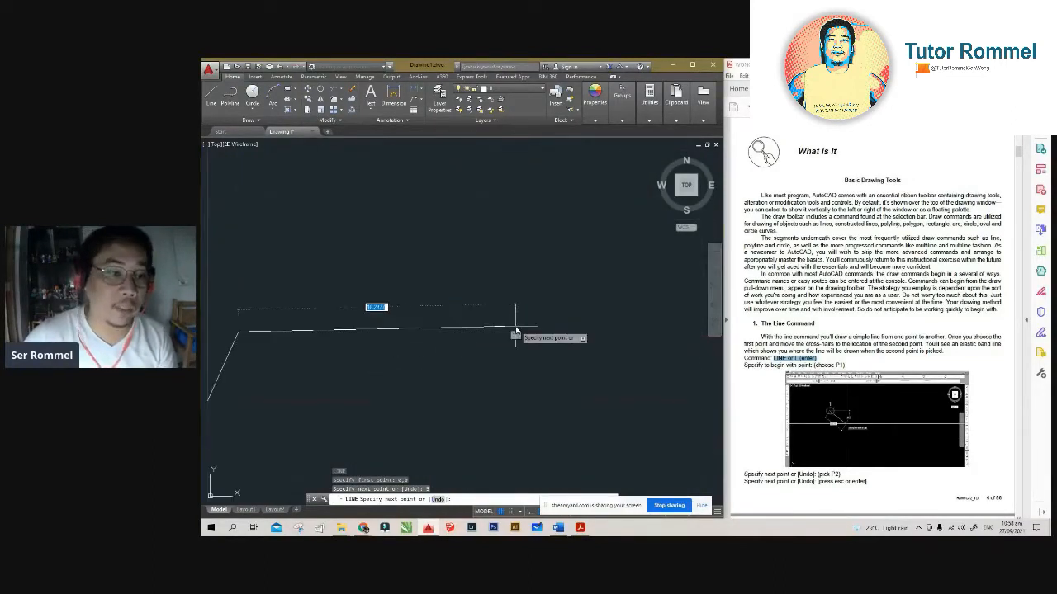
pyautogui.moveTo(382, 362); pyautogui.dragTo(593, 304, button='middle')
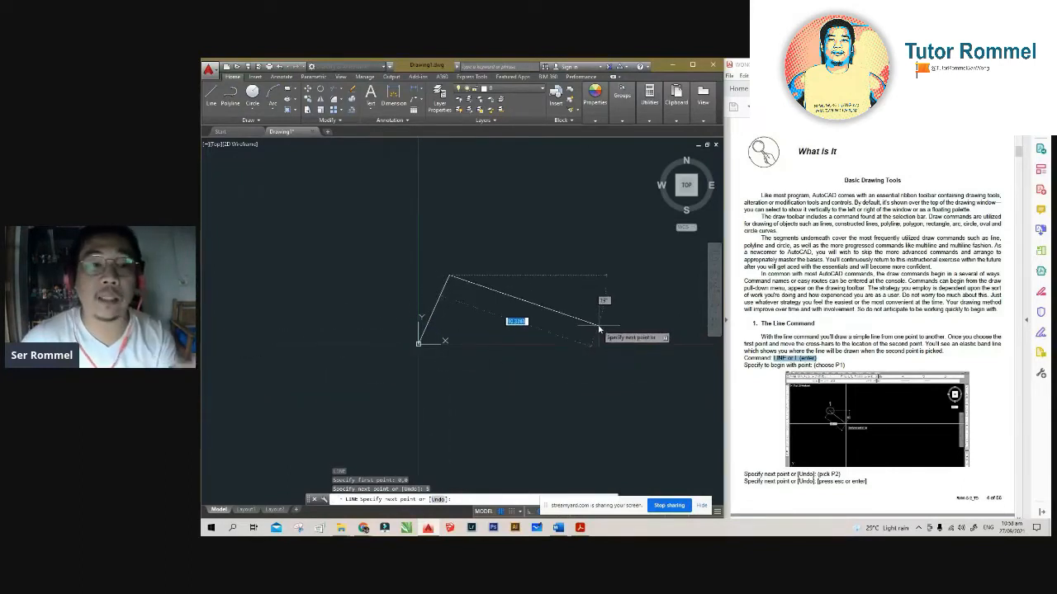
pyautogui.press('Return')
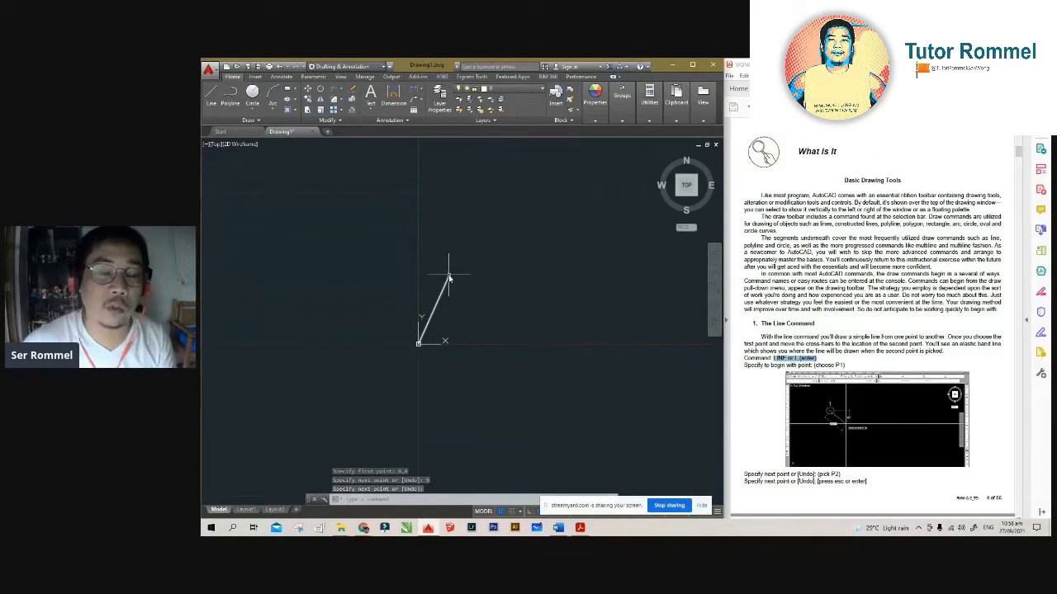
pyautogui.moveTo(449, 278)
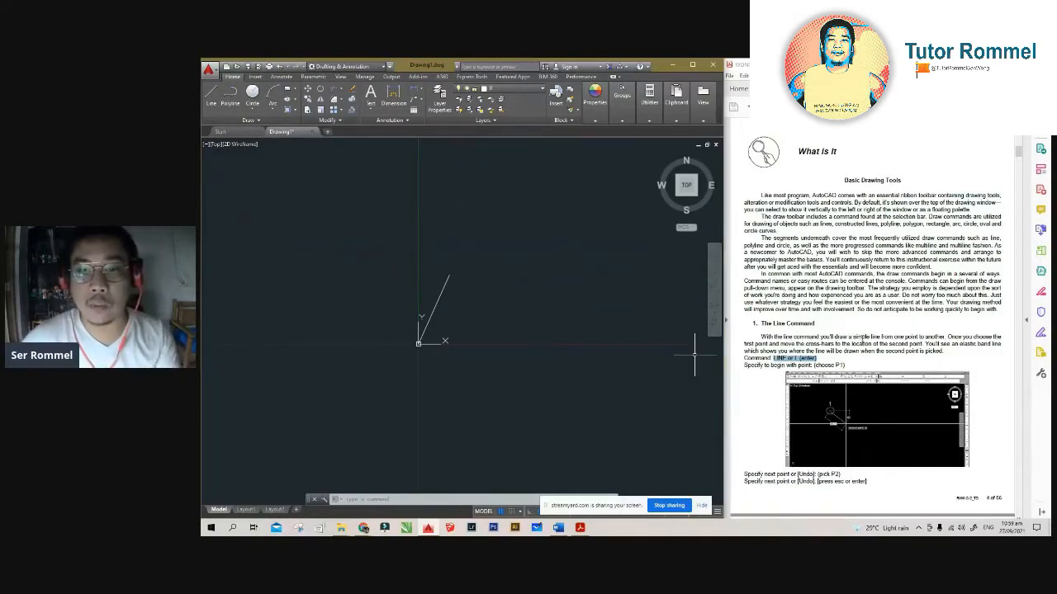
# Step: Find the Polyline Command section in the PDF and select its command text "PLINE or PL [enter]"
pyautogui.scroll(-5, 872, 325)
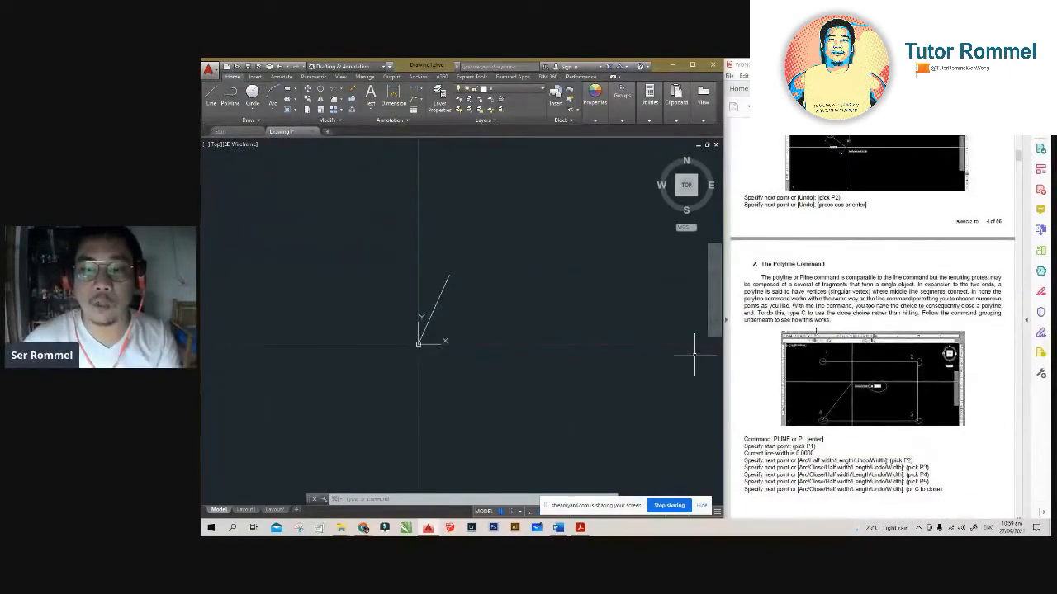
pyautogui.scroll(-2, 873, 337)
pyautogui.moveTo(773, 376); pyautogui.dragTo(824, 376)
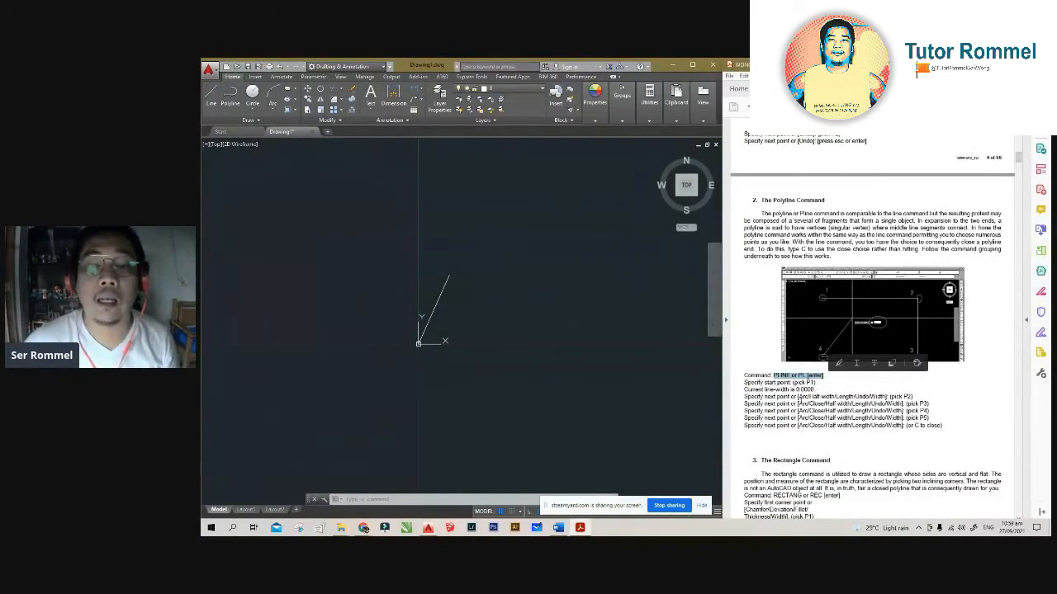
# Step: Start a polyline at the origin 0,0 and draw its first segment 10 units horizontally to the right
pyautogui.click(487, 356)
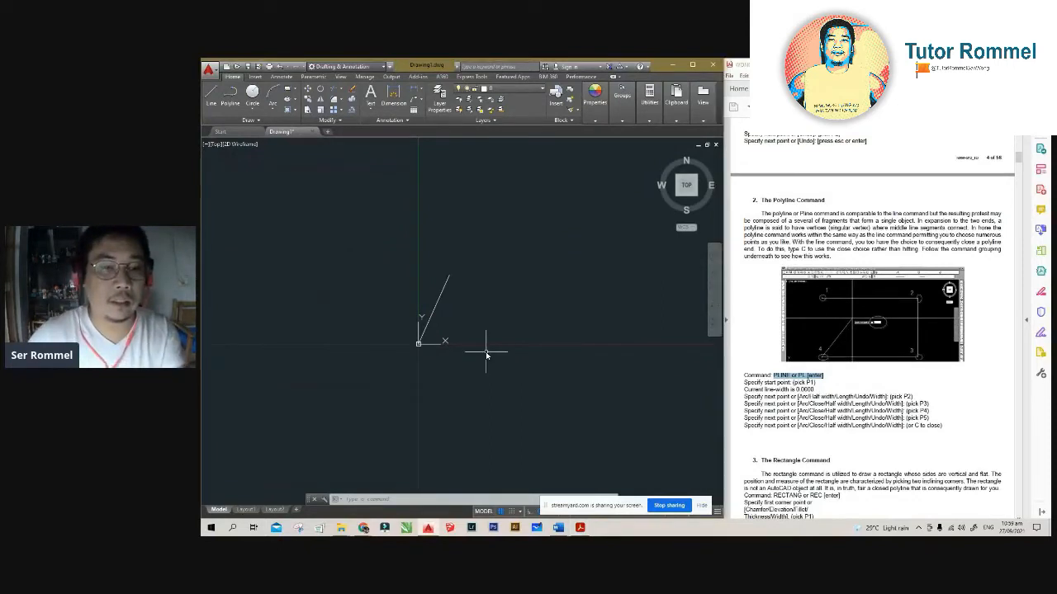
pyautogui.write('pl')
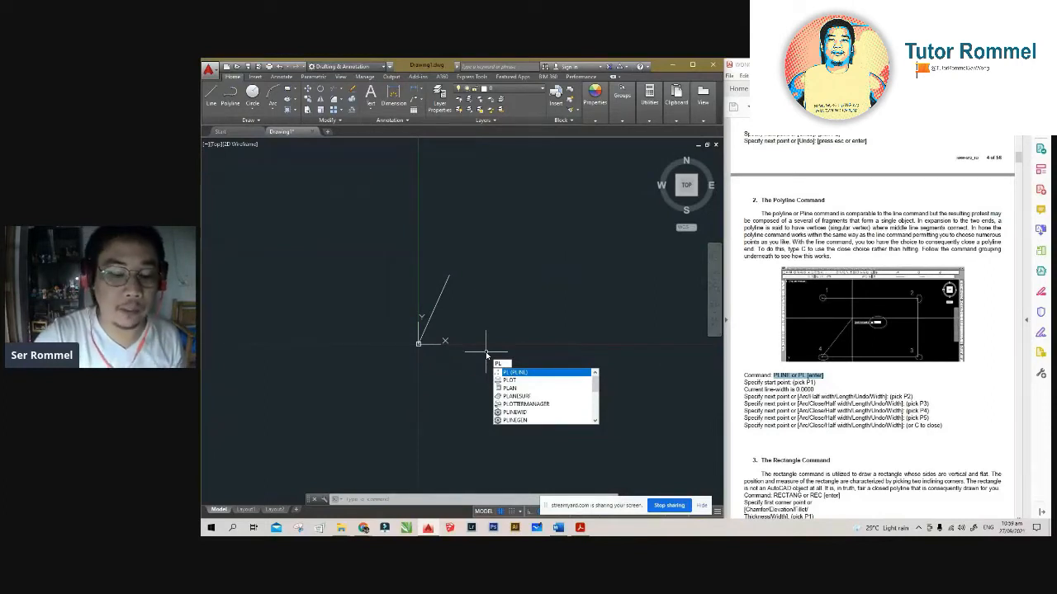
pyautogui.press('Return')
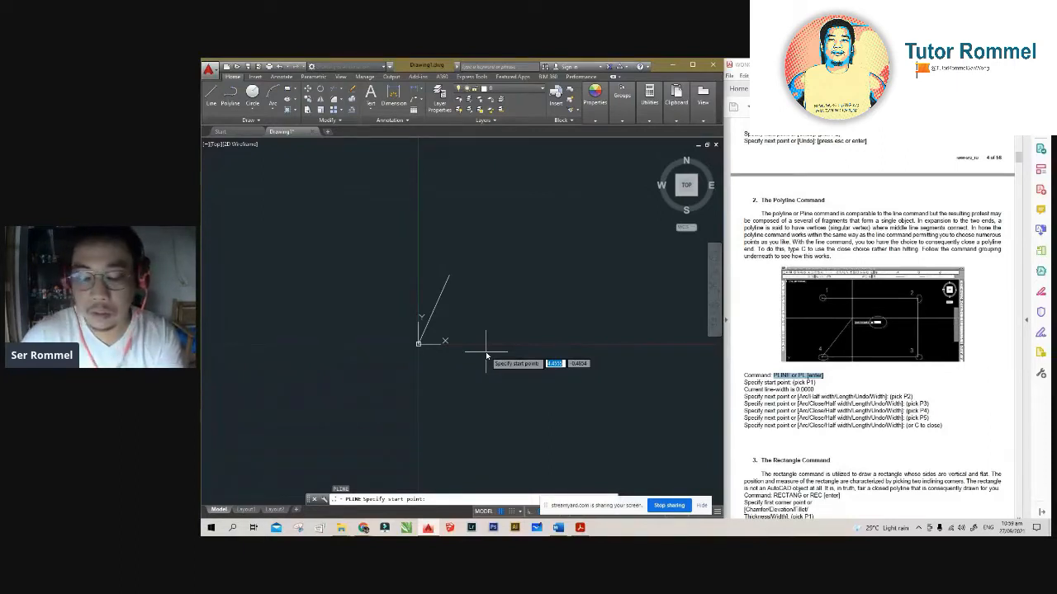
pyautogui.write('0')
pyautogui.press('Tab')
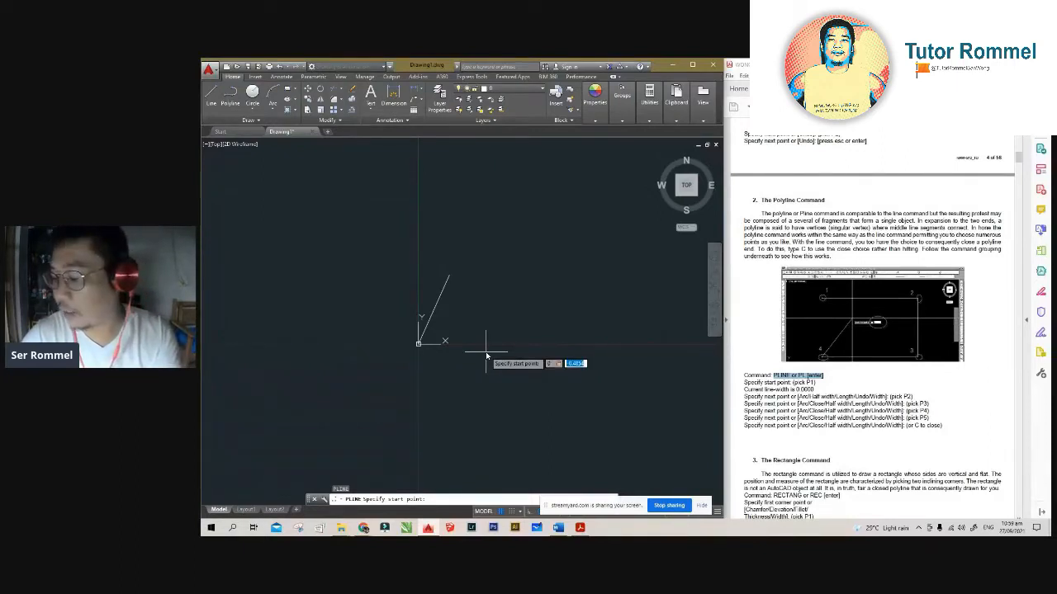
pyautogui.write('0')
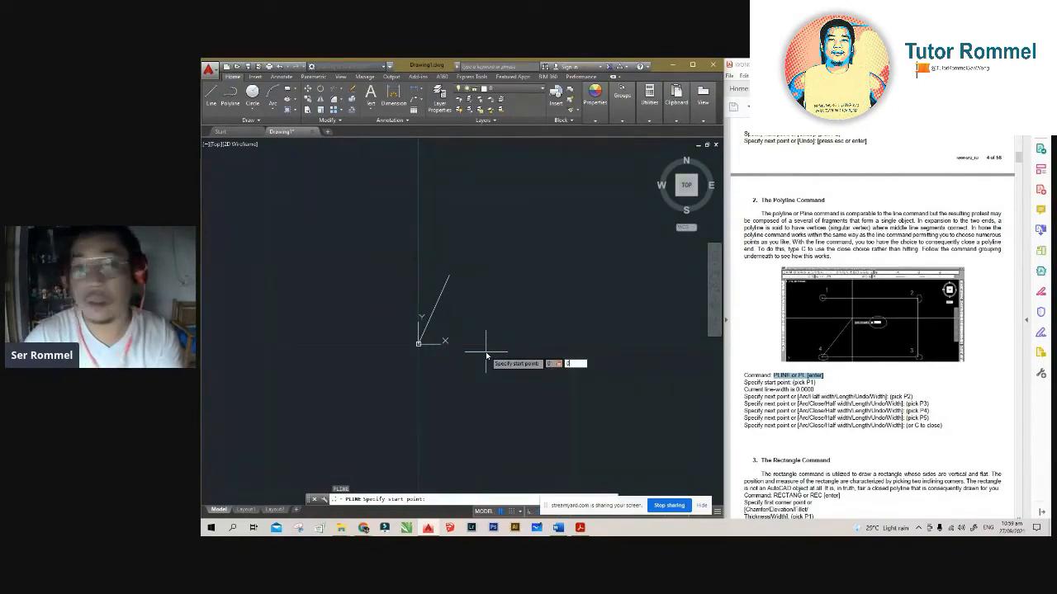
pyautogui.press('Return')
pyautogui.scroll(2, 426, 350)
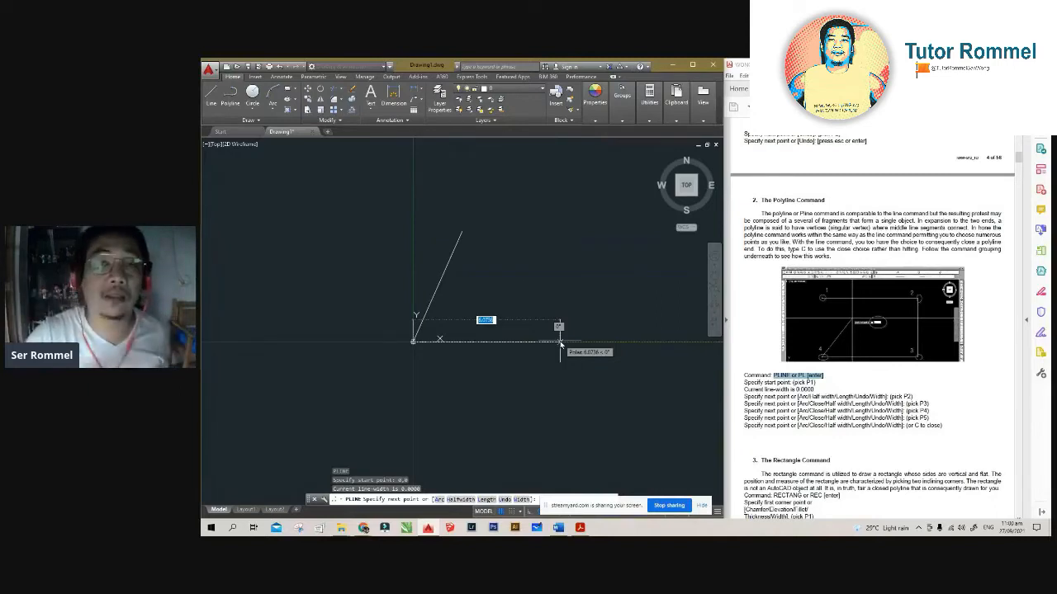
pyautogui.write('10')
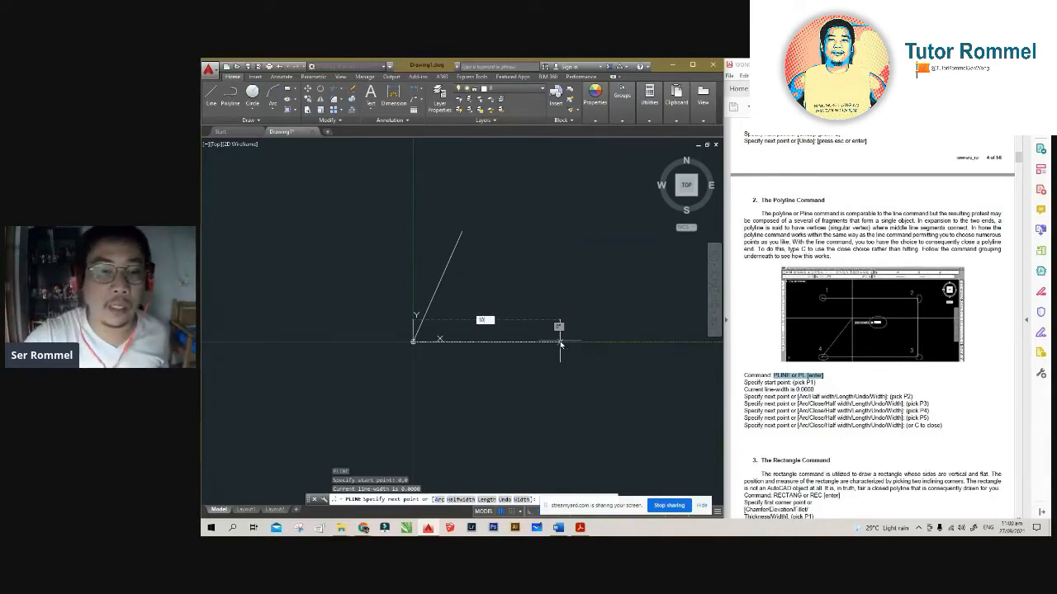
pyautogui.press('Return')
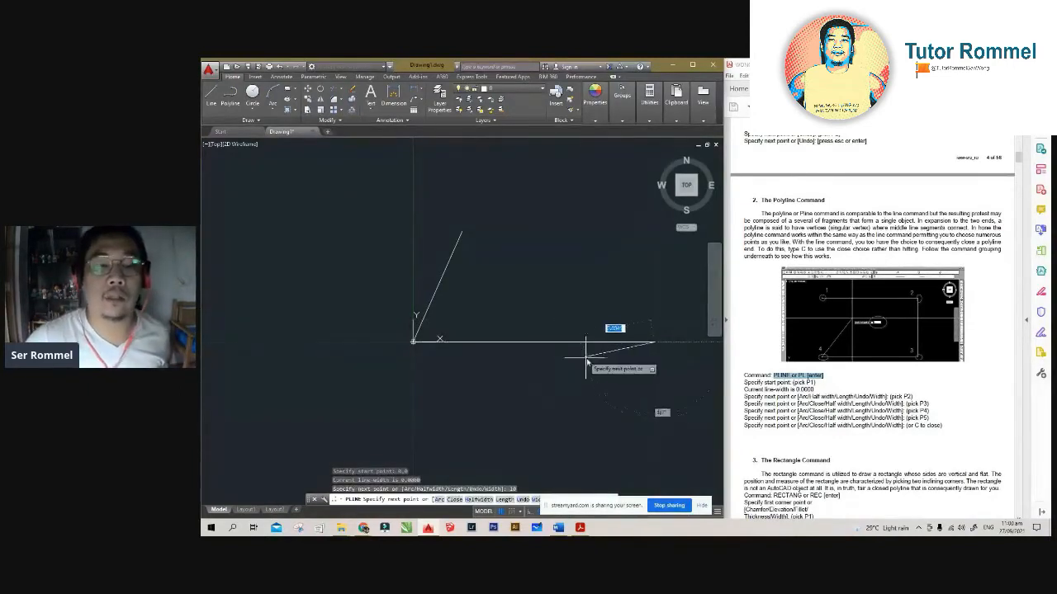
# Step: Continue the polyline 10 units straight up and 10 units to the left, and complete the square with the Close option
pyautogui.moveTo(653, 344); pyautogui.dragTo(609, 348, button='middle')
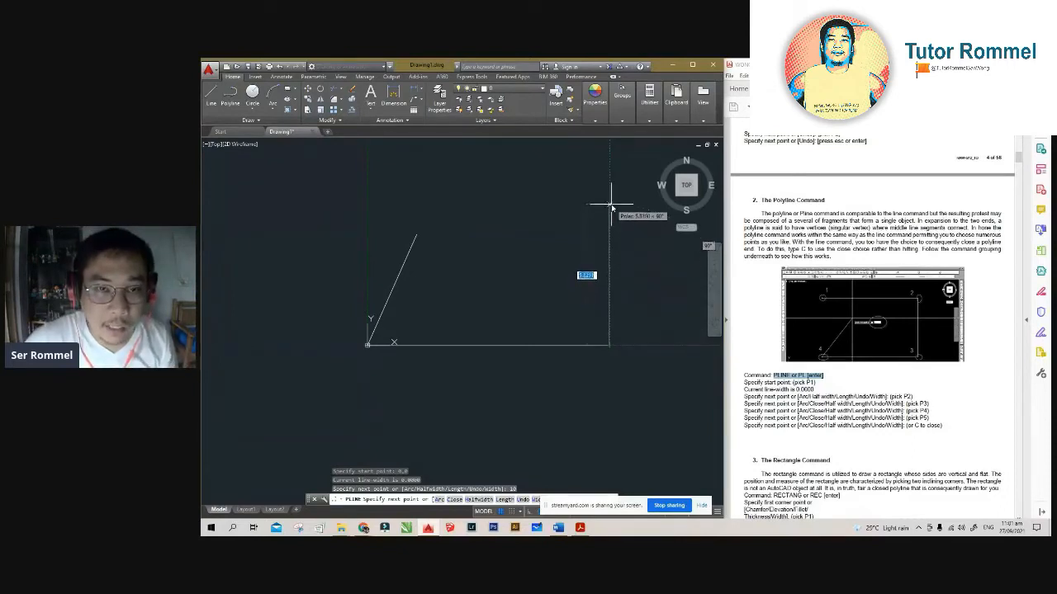
pyautogui.write('10')
pyautogui.press('Return')
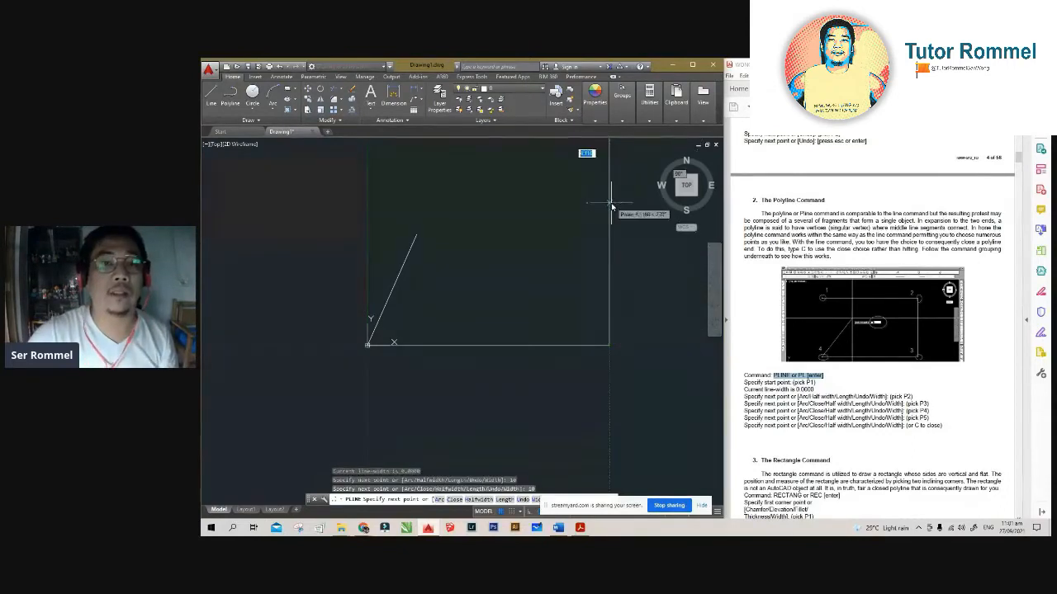
pyautogui.scroll(-2, 559, 277)
pyautogui.moveTo(552, 221); pyautogui.dragTo(571, 265, button='middle')
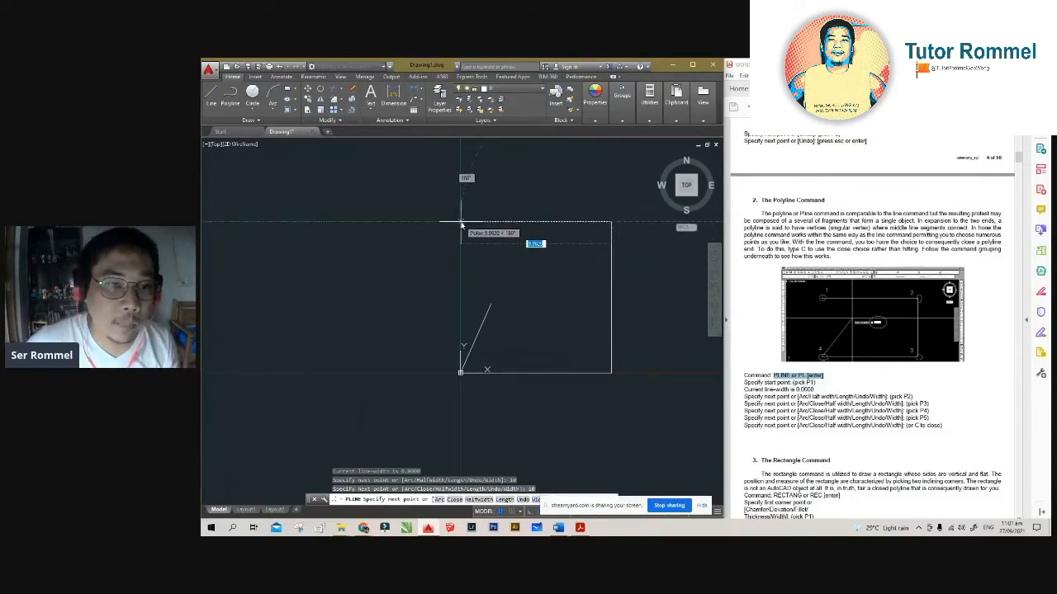
pyautogui.write('10')
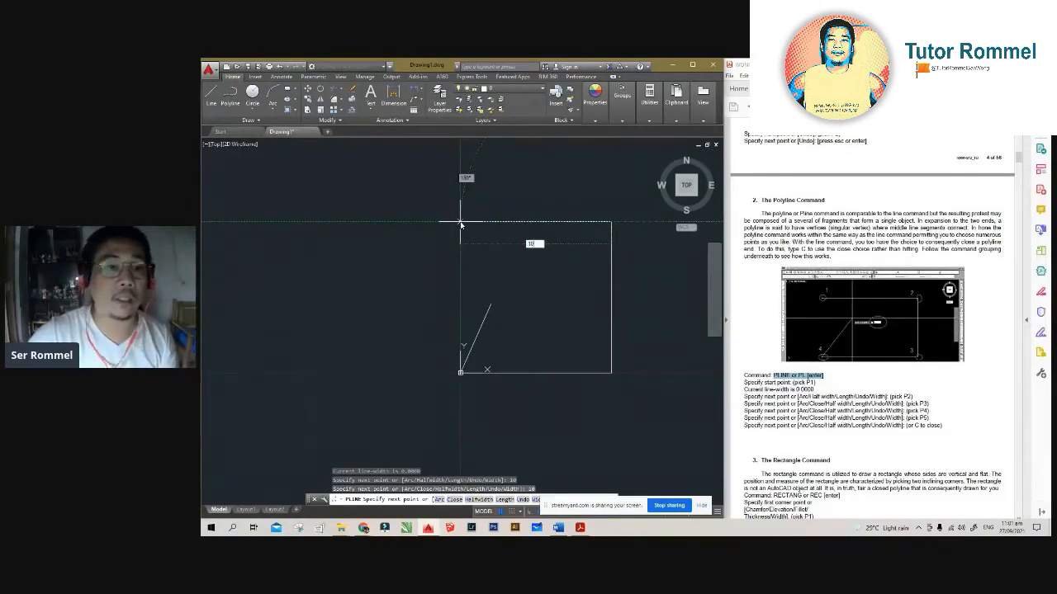
pyautogui.press('Return')
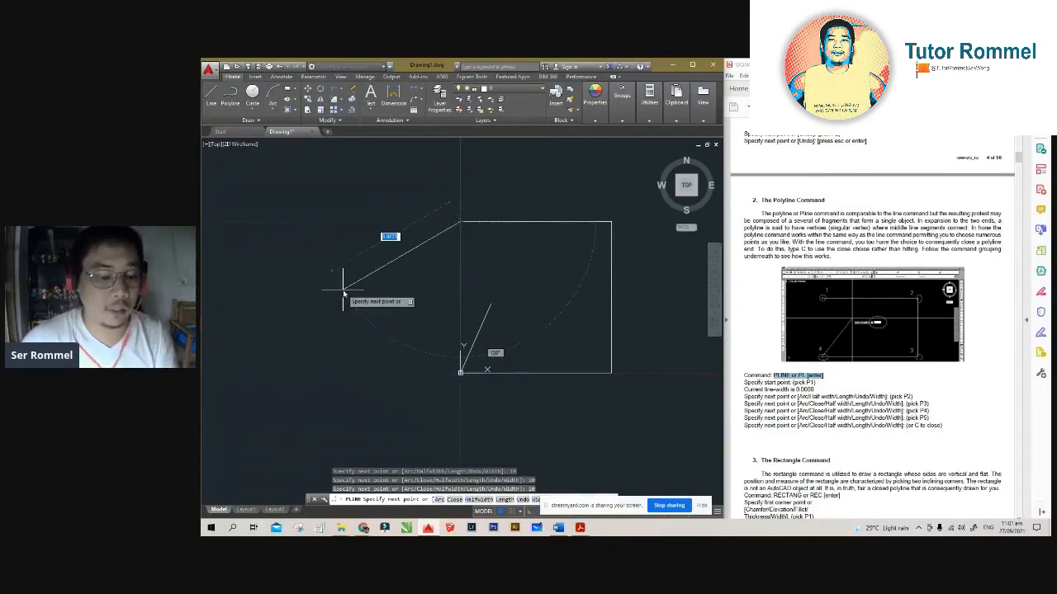
pyautogui.write('c')
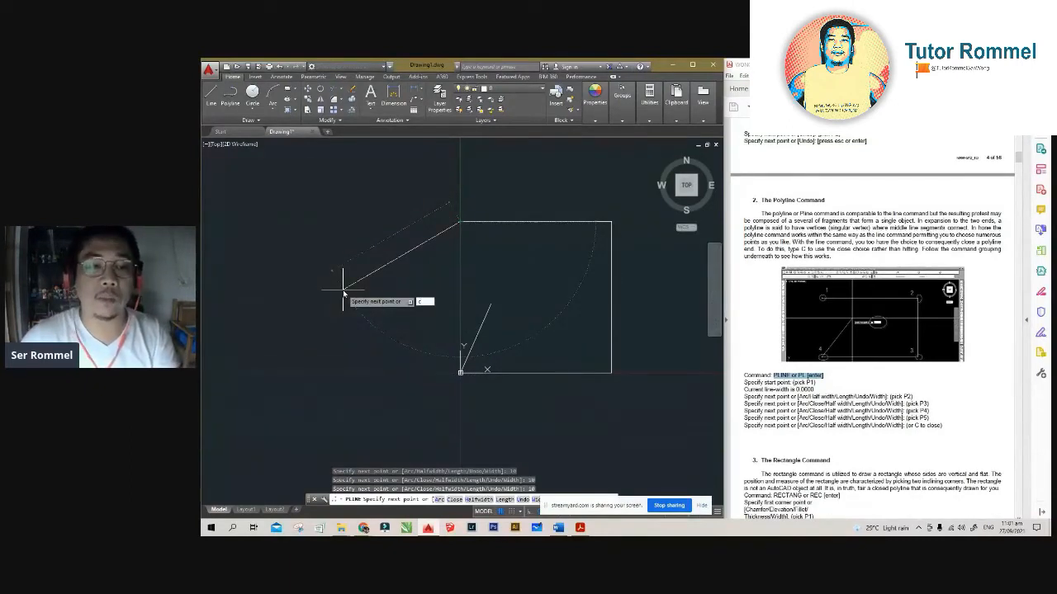
pyautogui.press('Return')
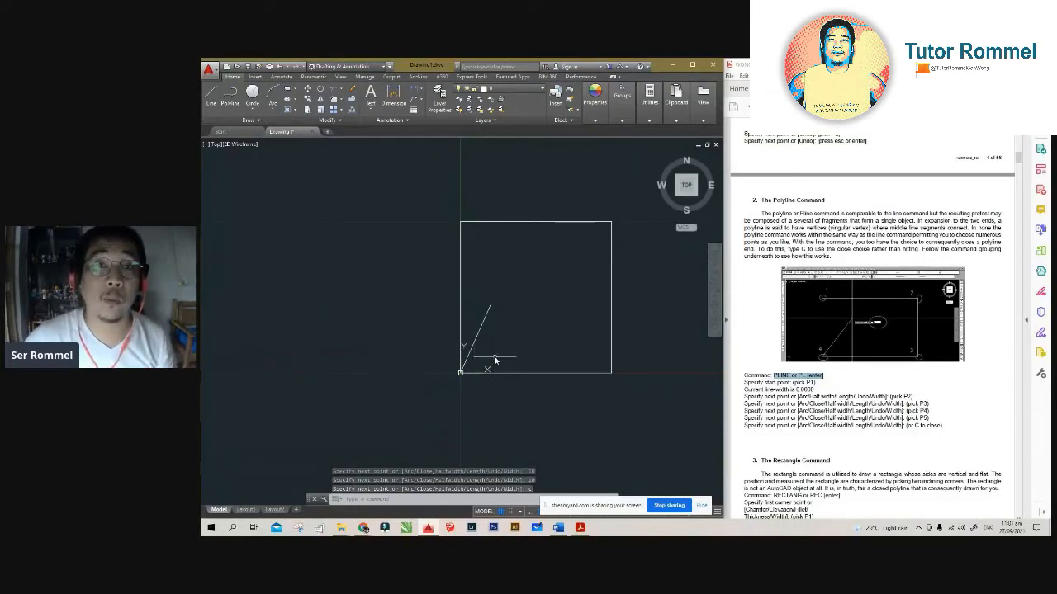
# Step: Draw connected lines from the slanted line's upper end to the square's lower-right corner, a point below the square, and back to the origin
pyautogui.click(214, 100)
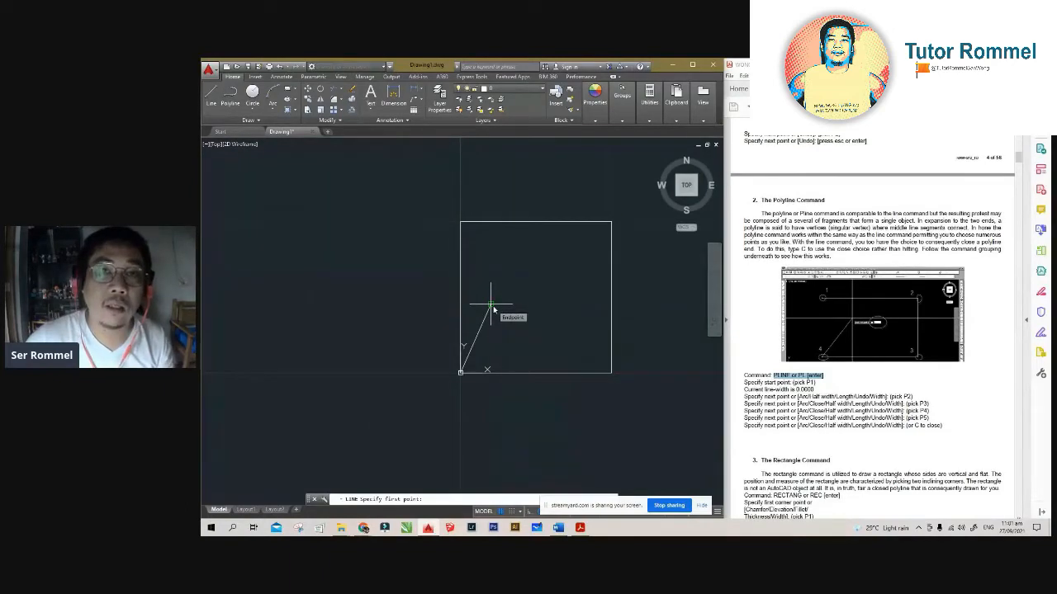
pyautogui.click(491, 307)
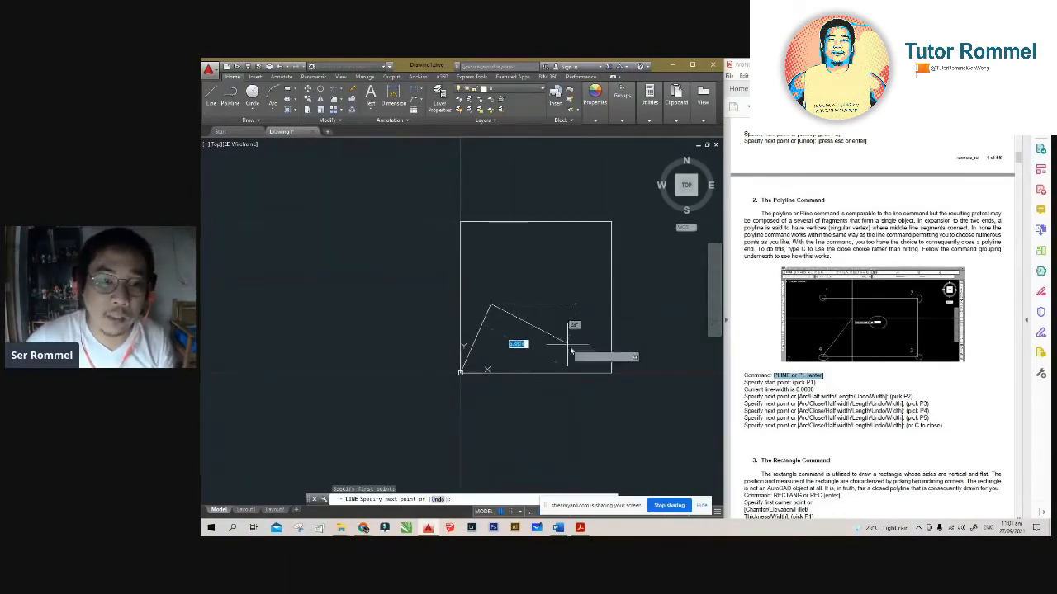
pyautogui.click(611, 374)
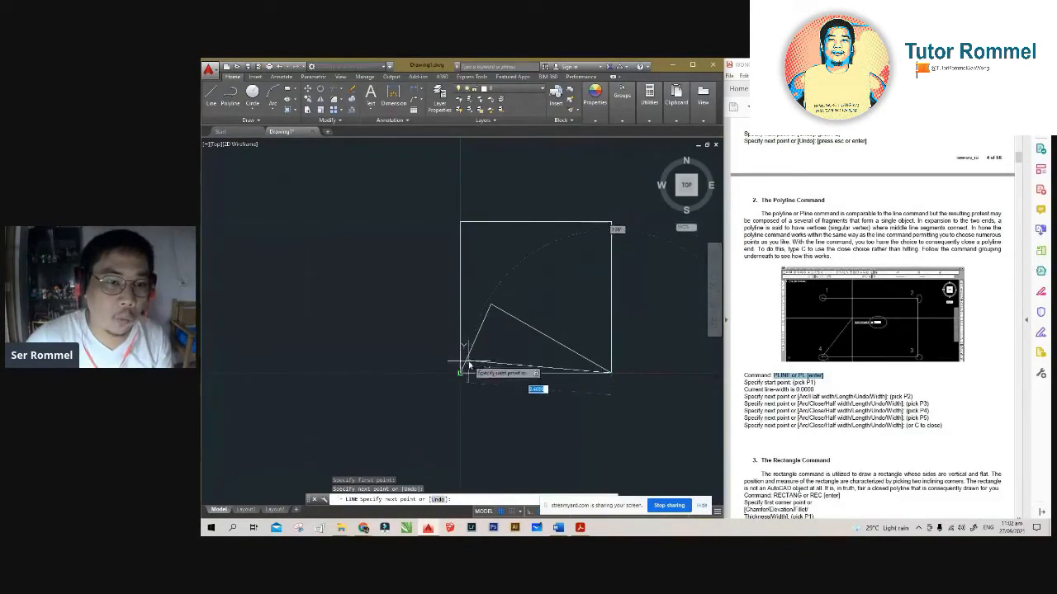
pyautogui.click(512, 417)
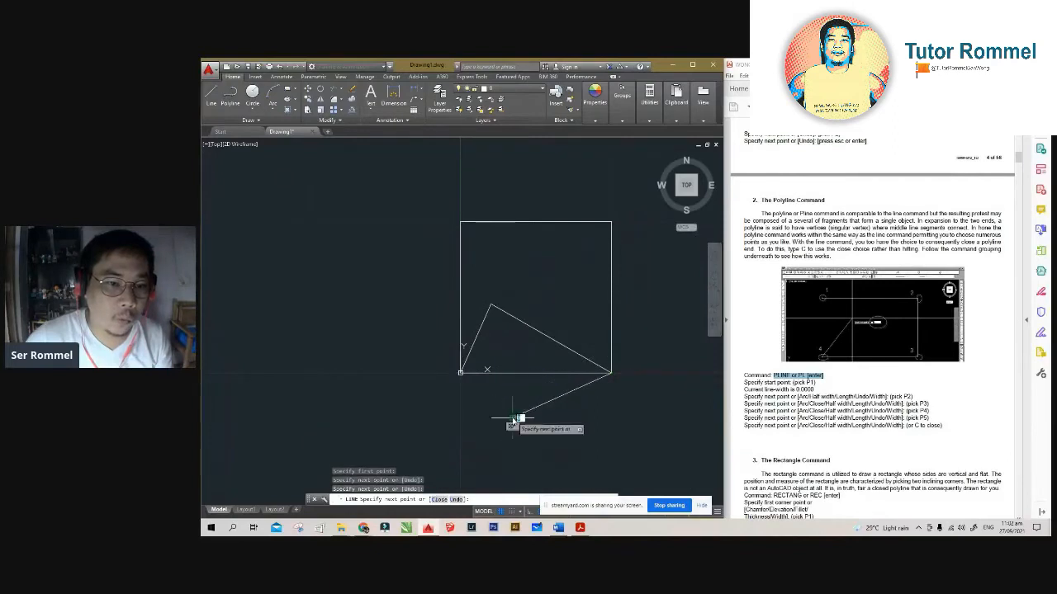
pyautogui.click(461, 374)
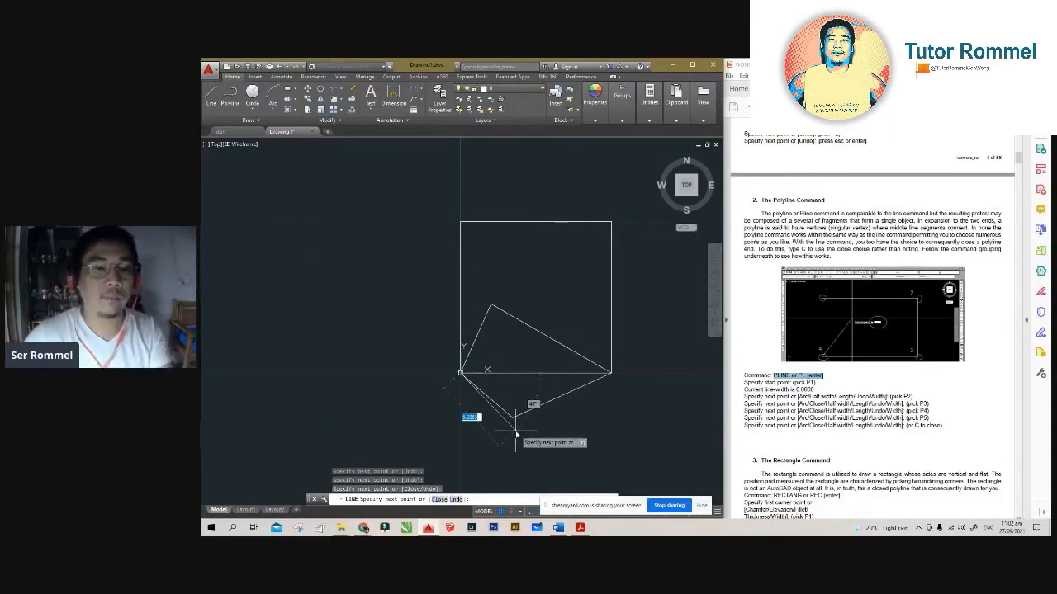
pyautogui.press('Return')
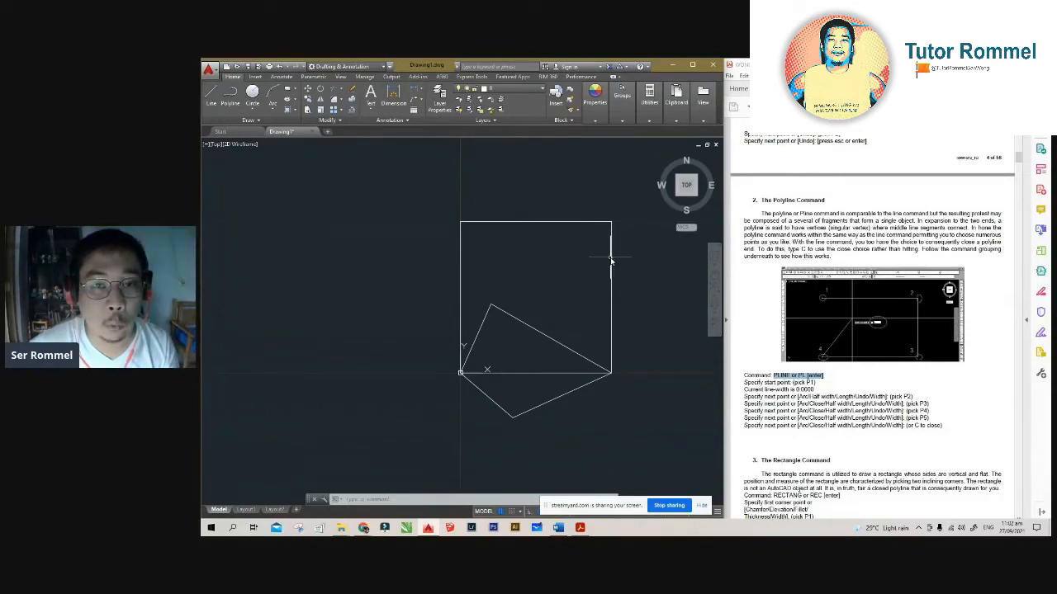
pyautogui.moveTo(612, 261)
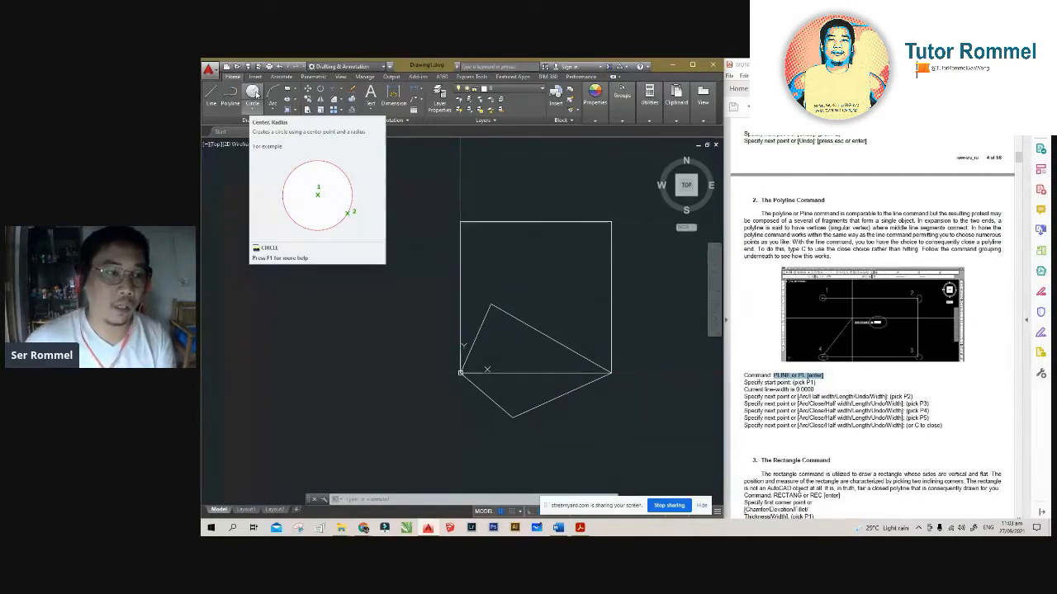
pyautogui.write('c')
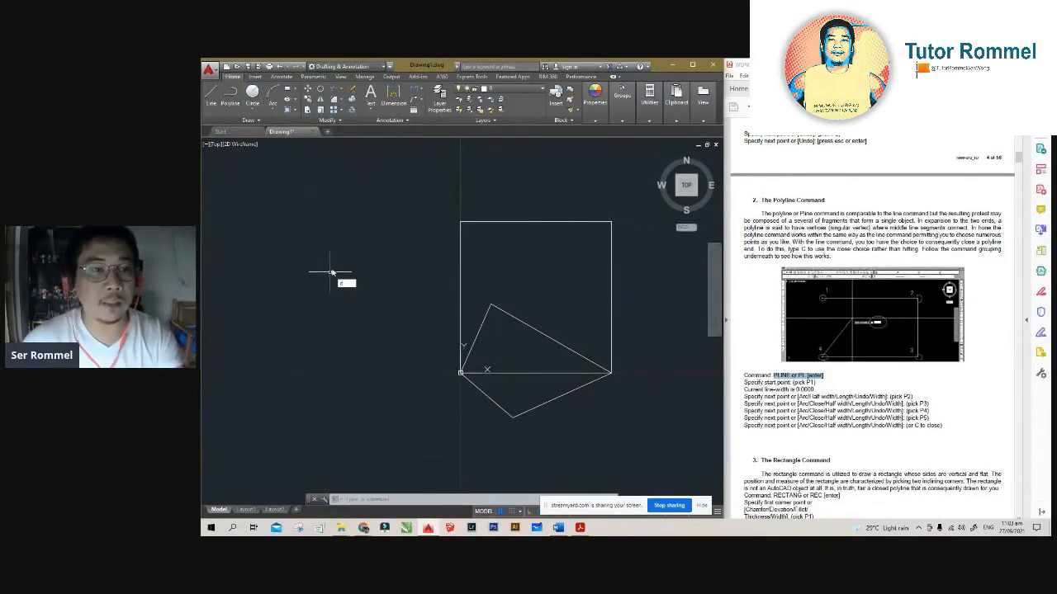
pyautogui.press('Return')
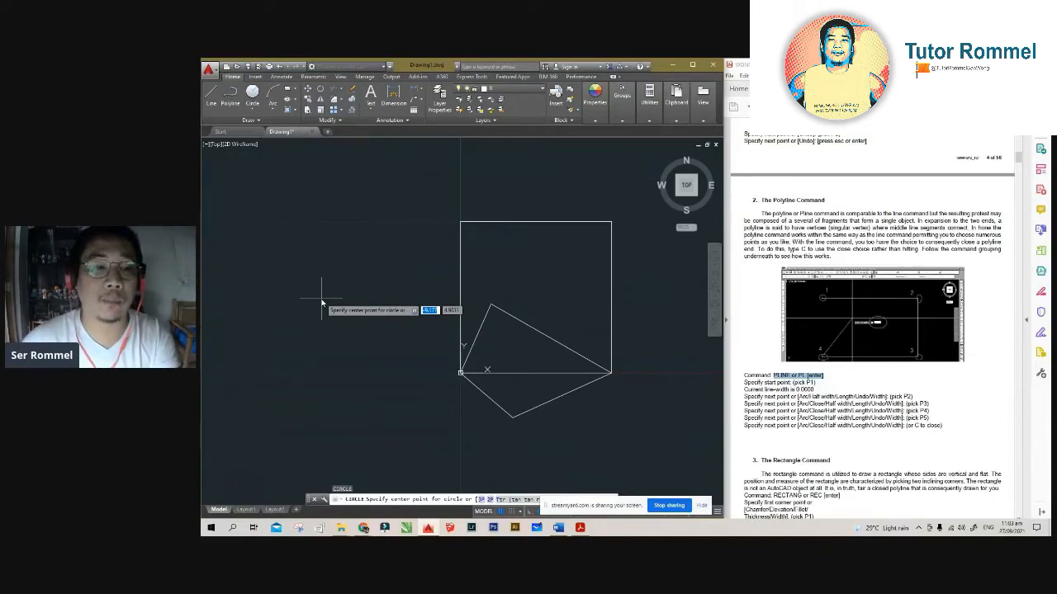
pyautogui.press('Escape')
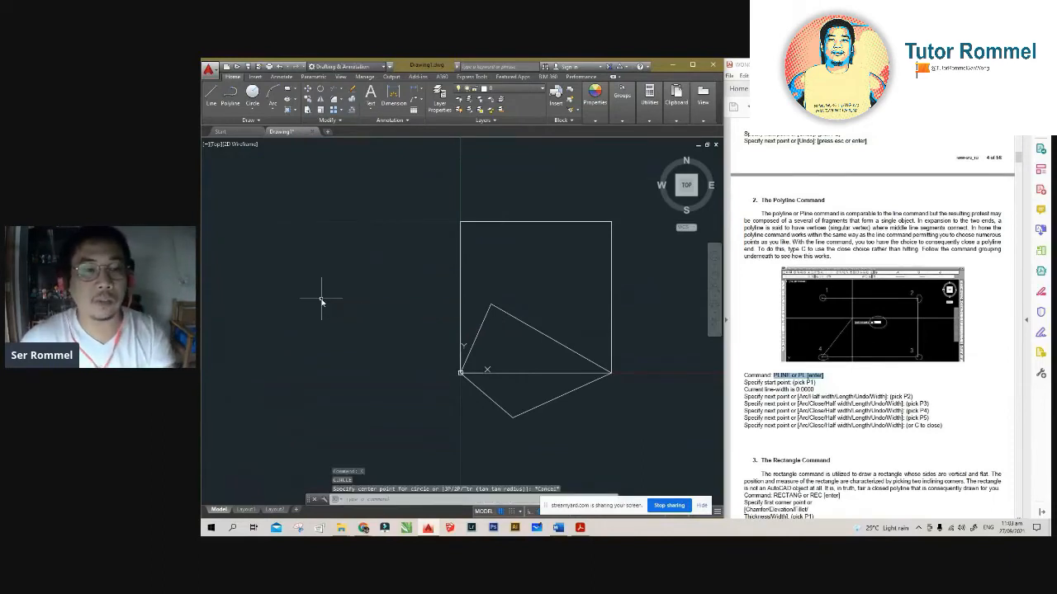
# Step: Start a circle with its centre at the origin 0,0
pyautogui.write('c')
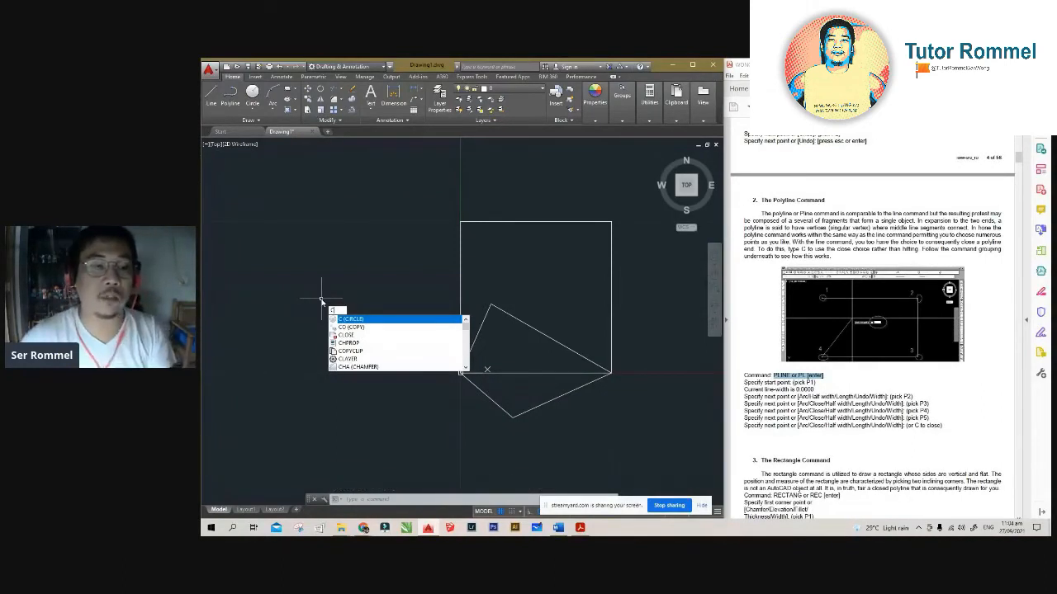
pyautogui.press('Return')
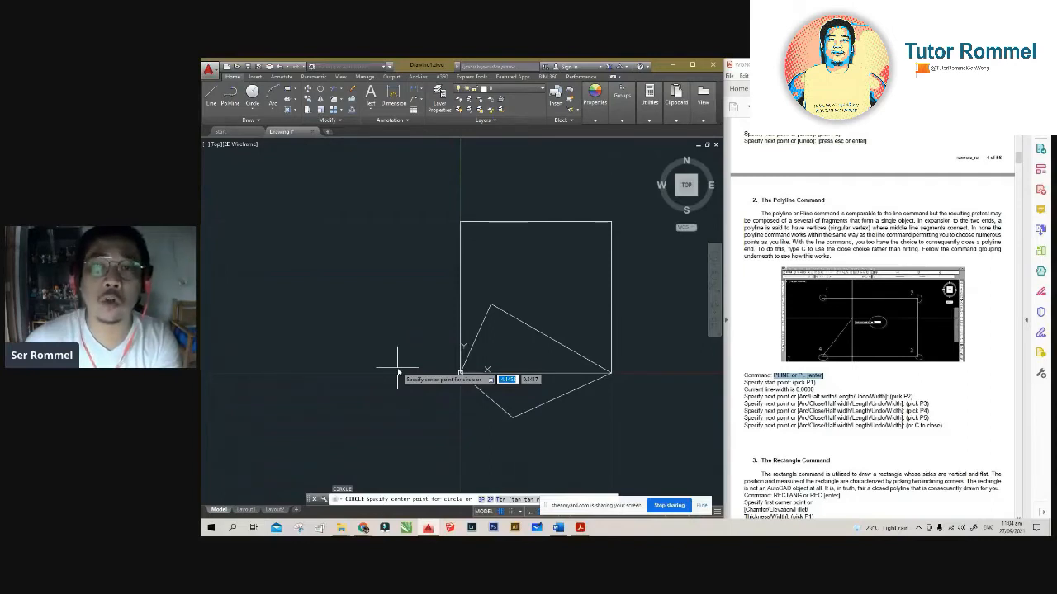
pyautogui.write('0')
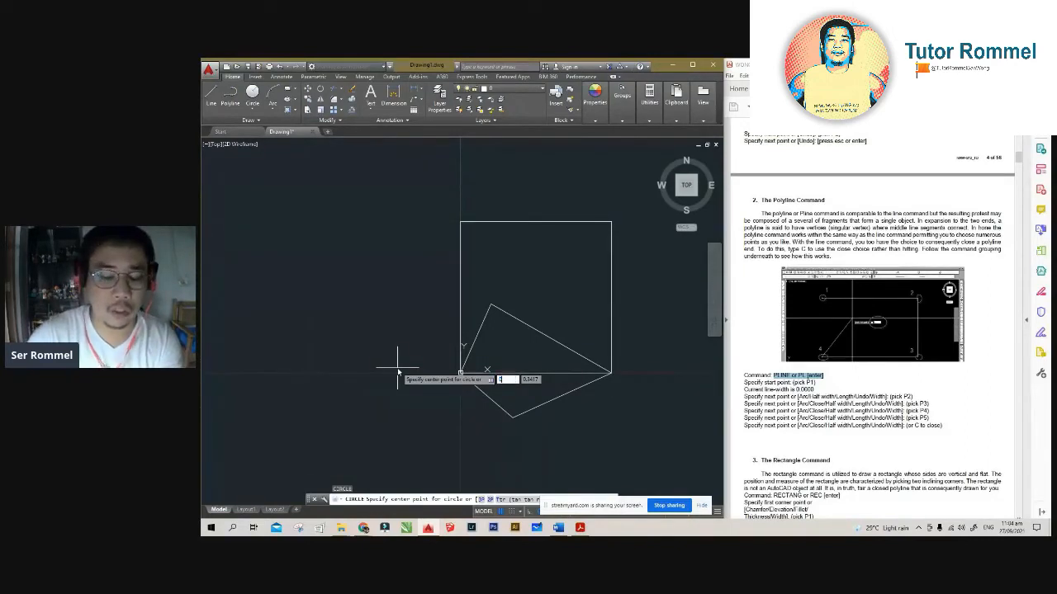
pyautogui.press('Tab')
pyautogui.write('0')
pyautogui.press('Return')
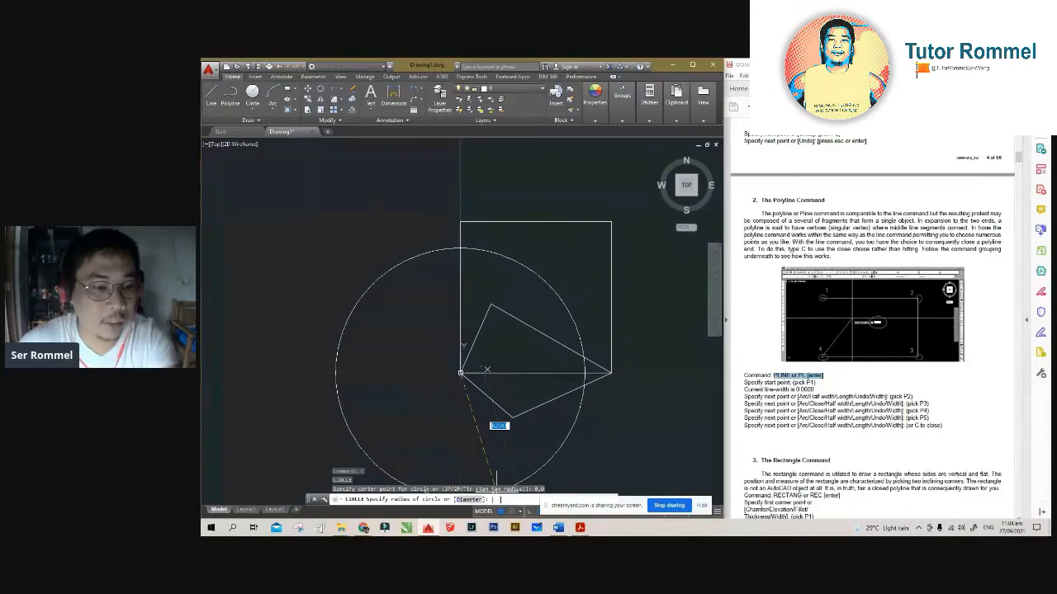
# Step: Complete the circle with the Diameter option, using a diameter of 10 units
pyautogui.write('1')
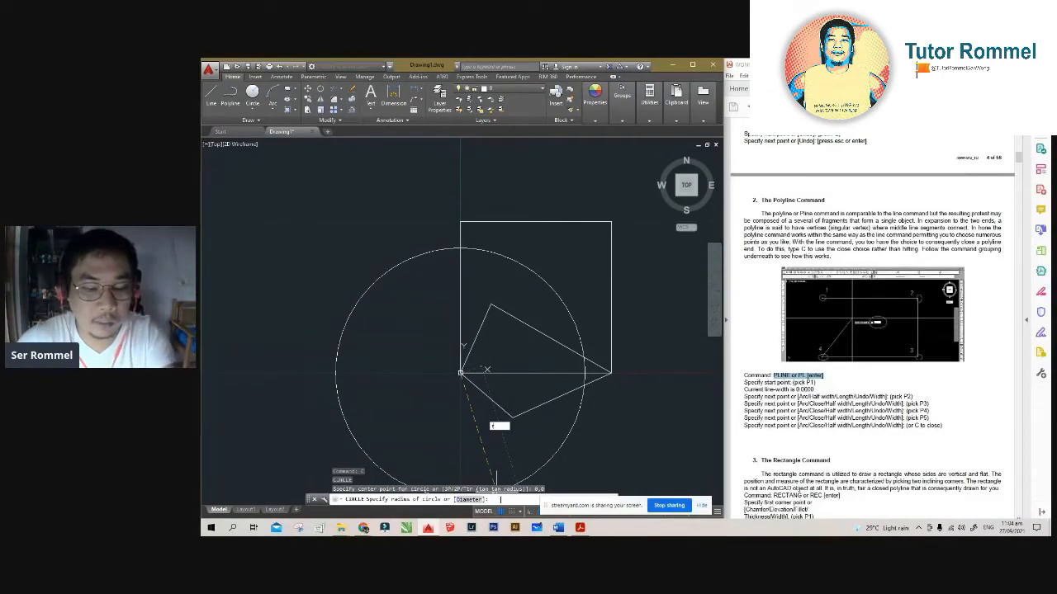
pyautogui.press('Return')
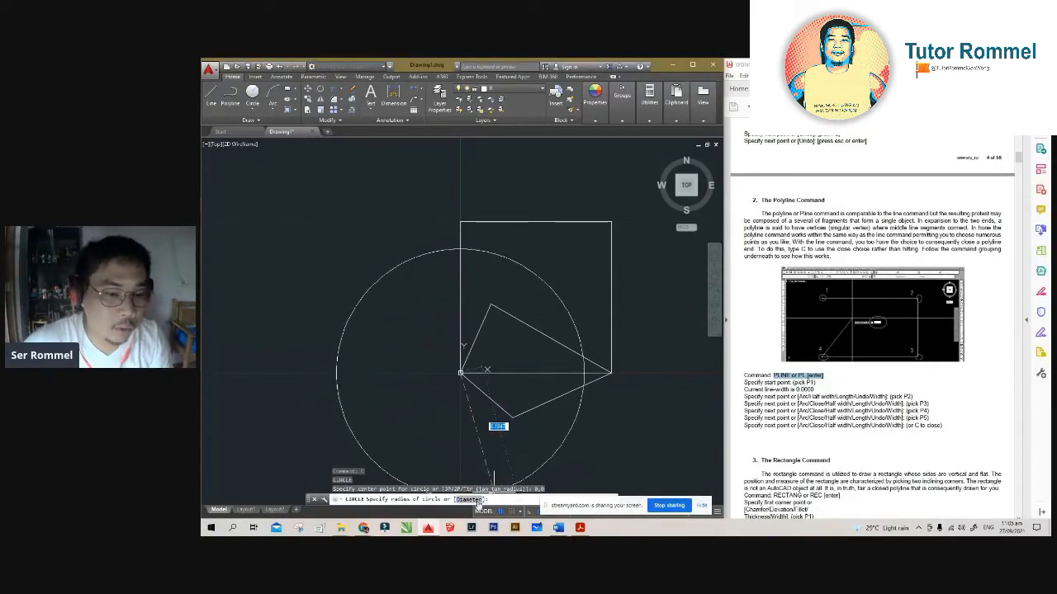
pyautogui.write('D')
pyautogui.press('Return')
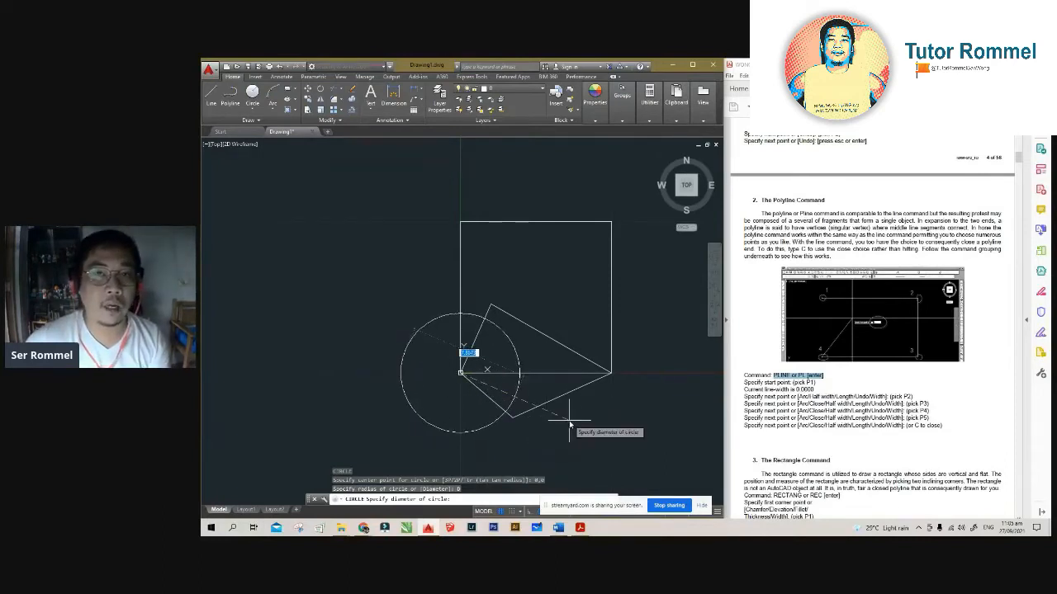
pyautogui.write('1')
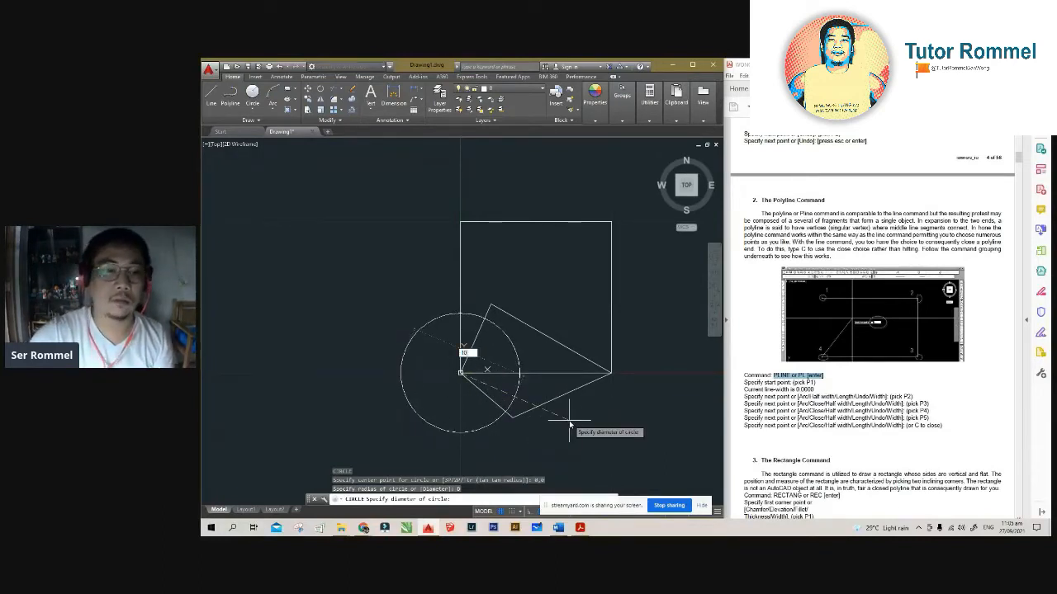
pyautogui.write('0')
pyautogui.press('Return')
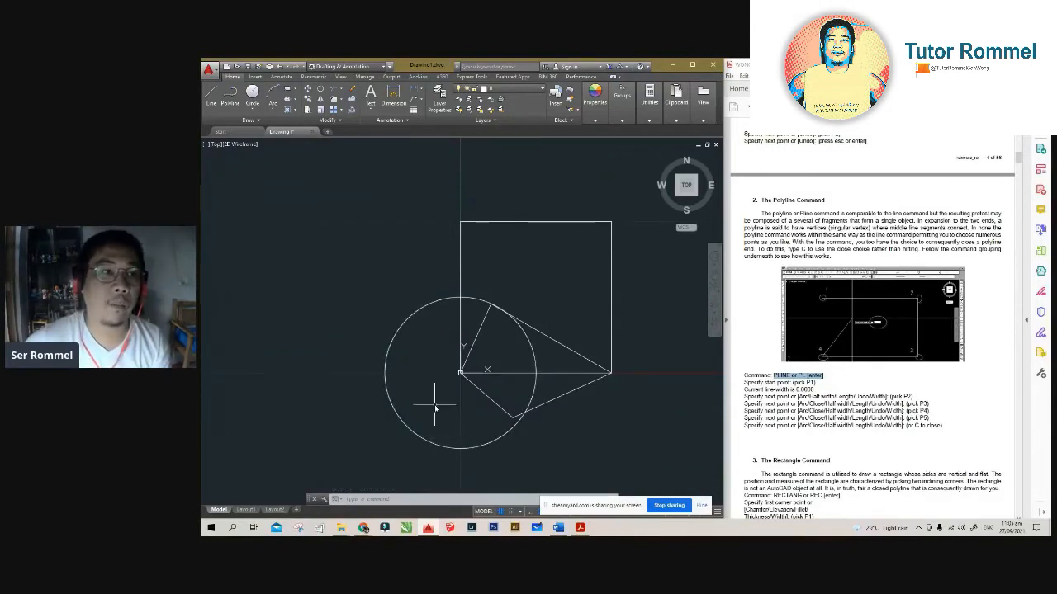
pyautogui.click(250, 113)
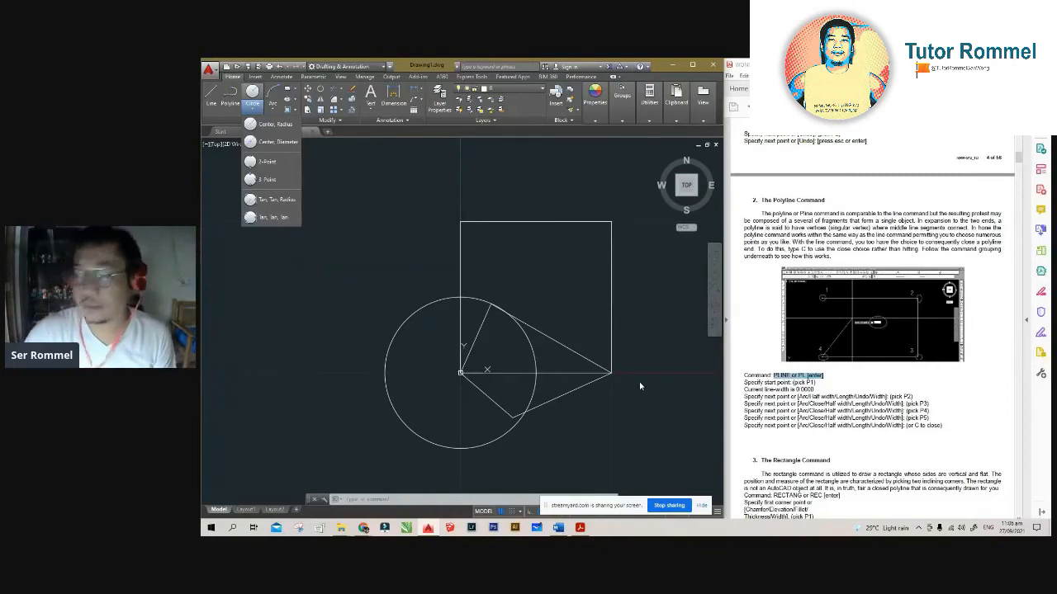
pyautogui.click(296, 91)
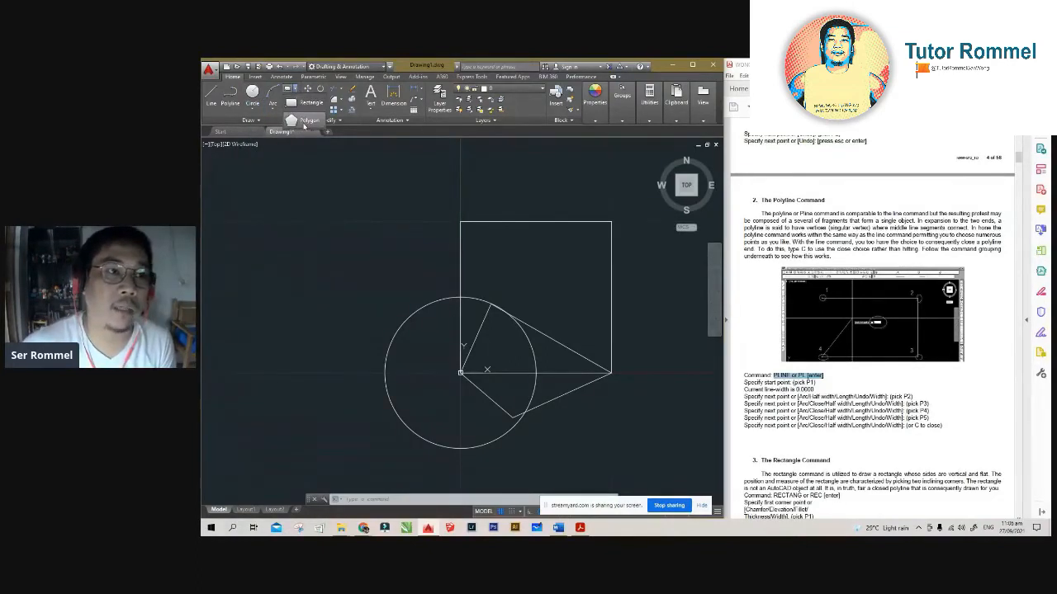
pyautogui.click(293, 100)
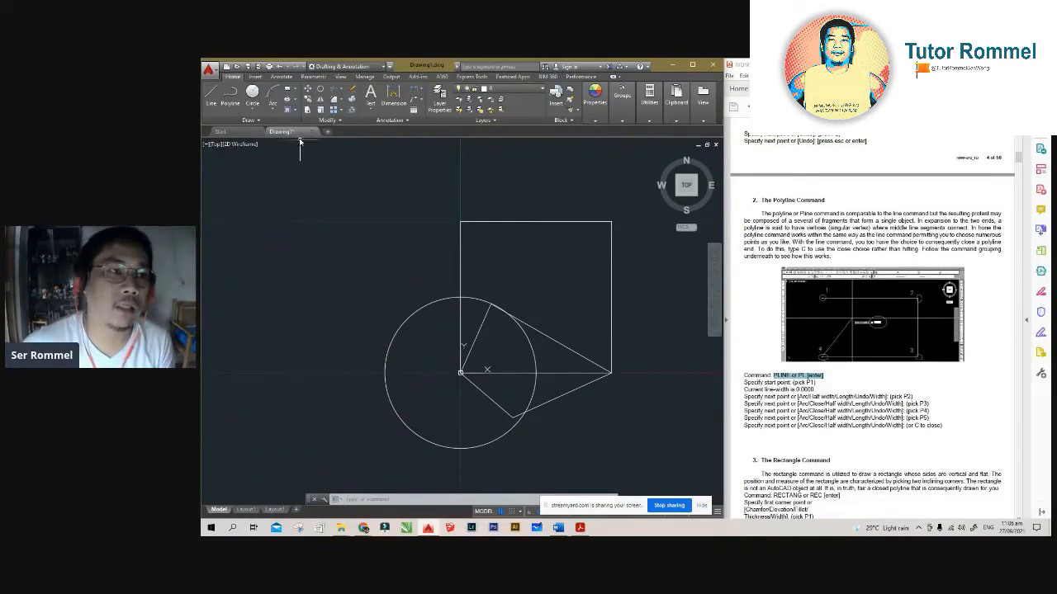
pyautogui.click(295, 110)
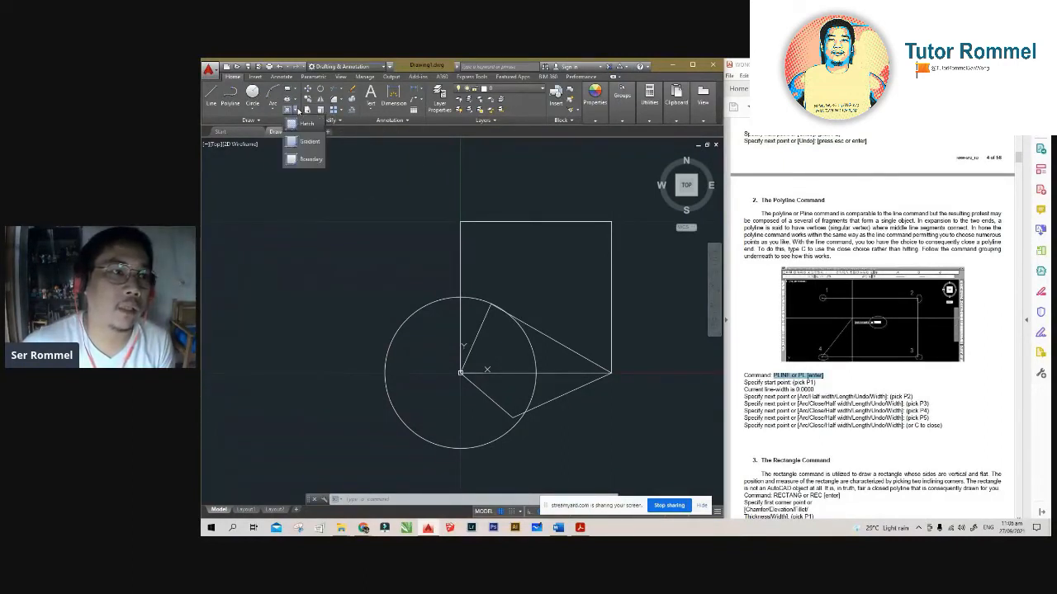
pyautogui.click(349, 141)
# Step: Hatch the circle's region bounded by the square's left side and the slanted line running down from the origin
pyautogui.click(294, 112)
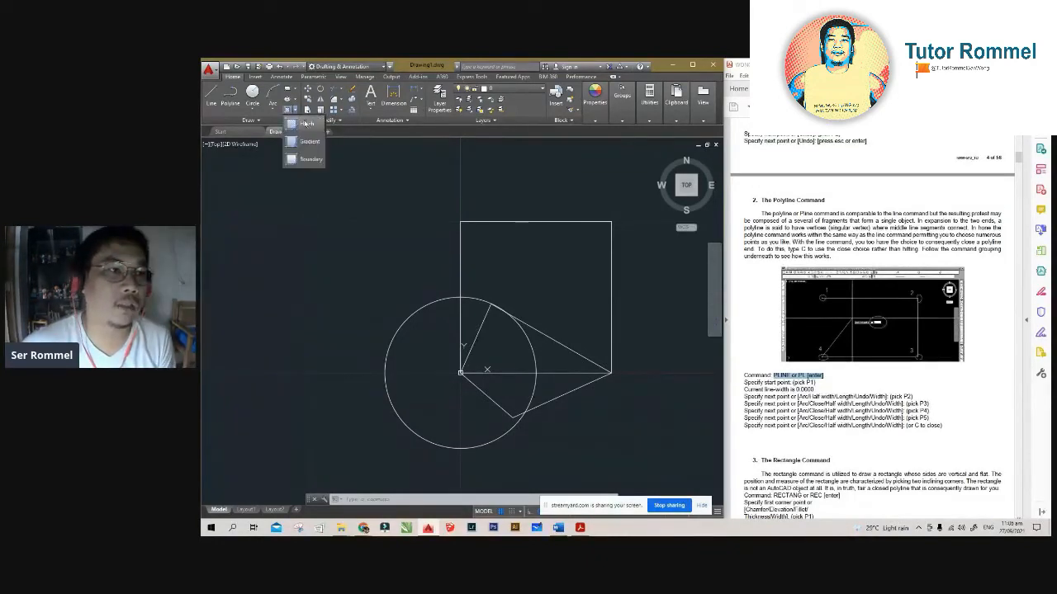
pyautogui.click(308, 126)
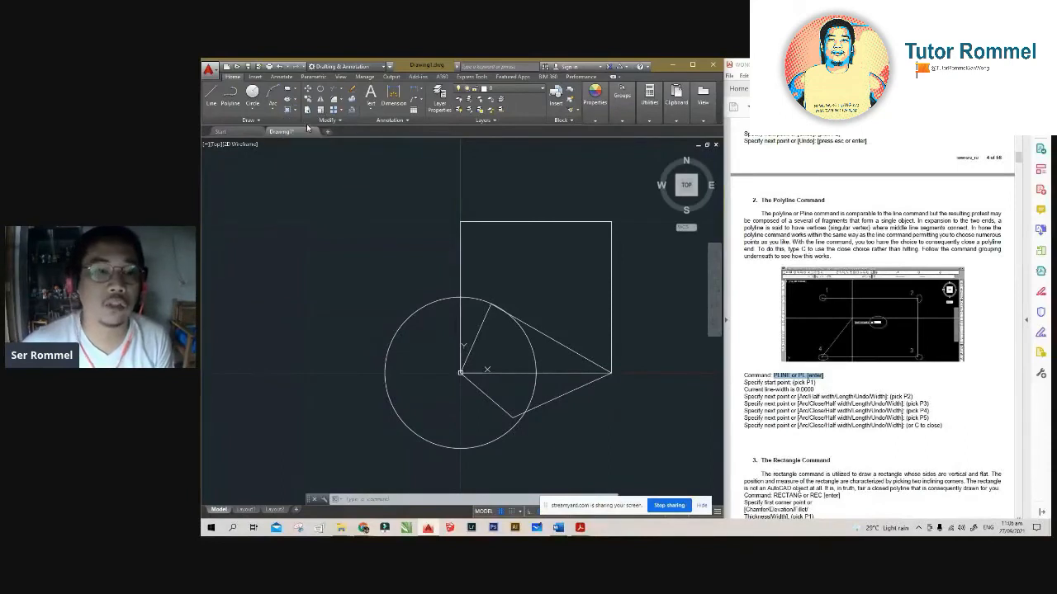
pyautogui.click(416, 317)
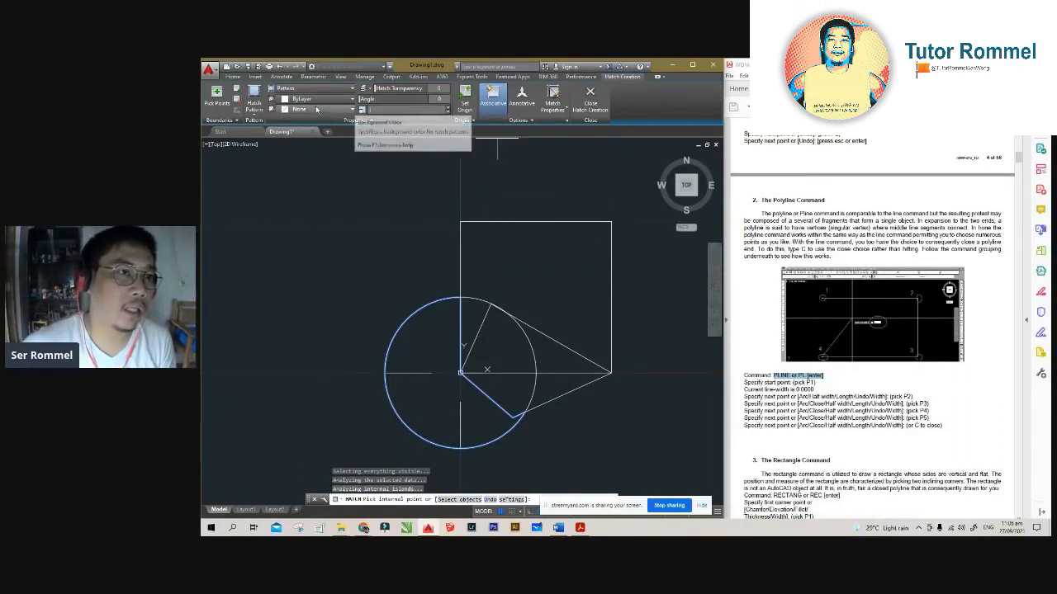
# Step: Try the Gradient type on the hatched circle region, and return the hatch to the Pattern type
pyautogui.click(314, 88)
pyautogui.click(295, 110)
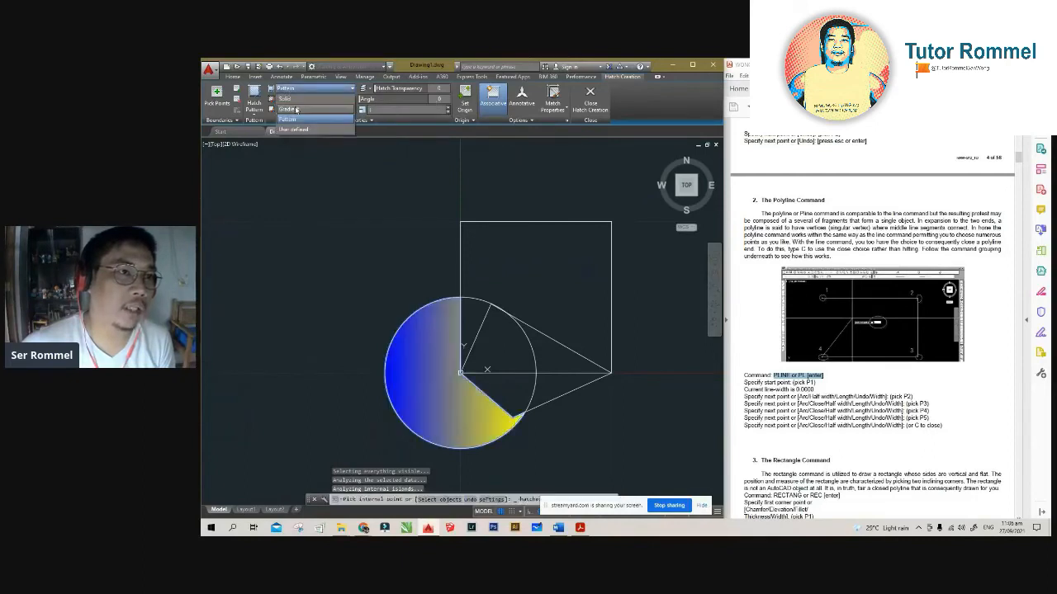
pyautogui.click(305, 90)
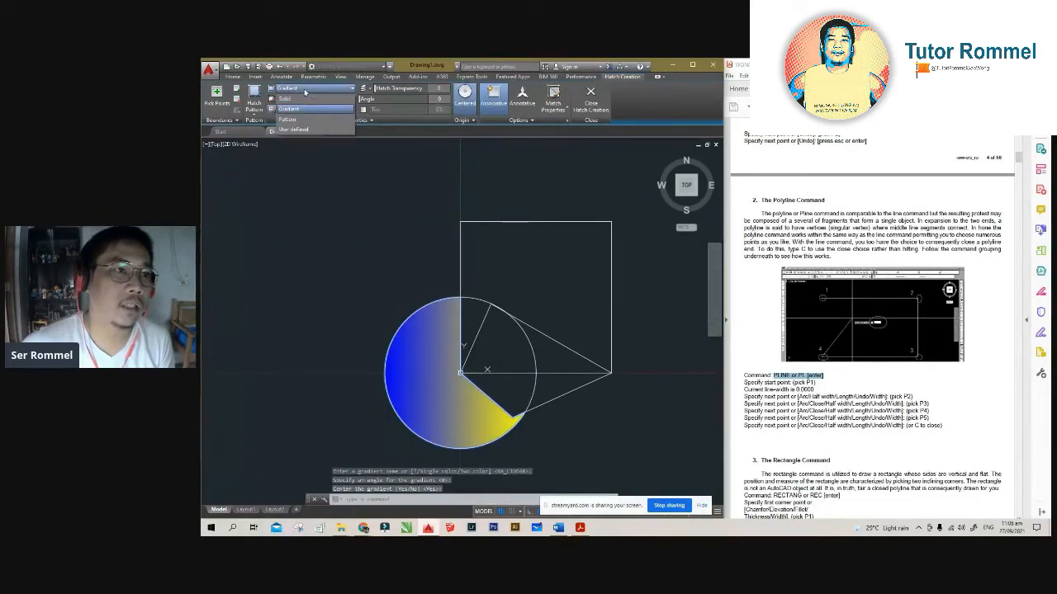
pyautogui.click(287, 120)
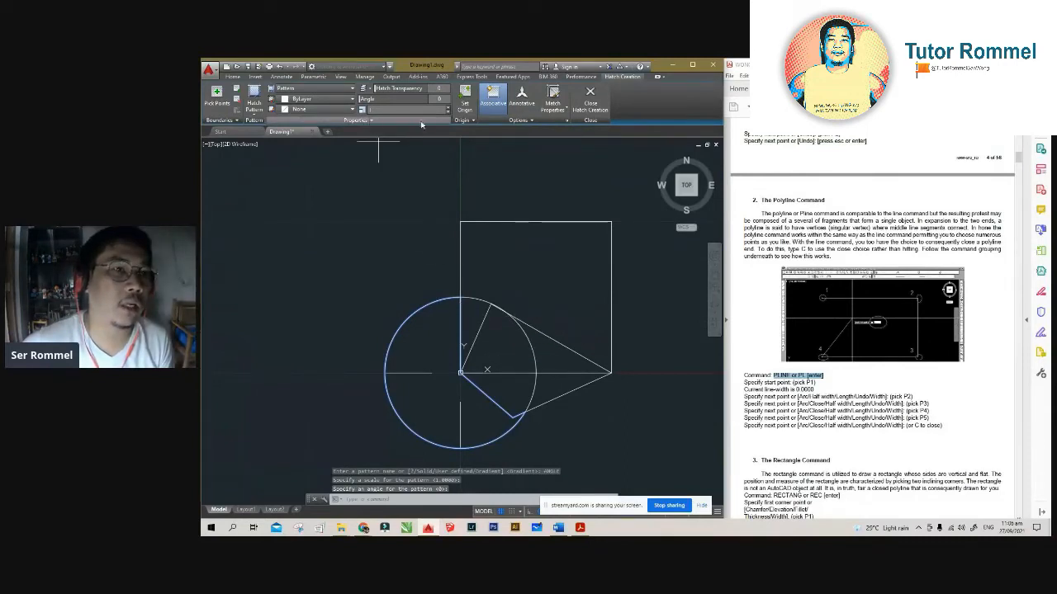
# Step: Reduce the hatch pattern scale gradually until the circle region is filled with a dense pattern, and finish the hatch
pyautogui.click(448, 113)
pyautogui.click(448, 113)
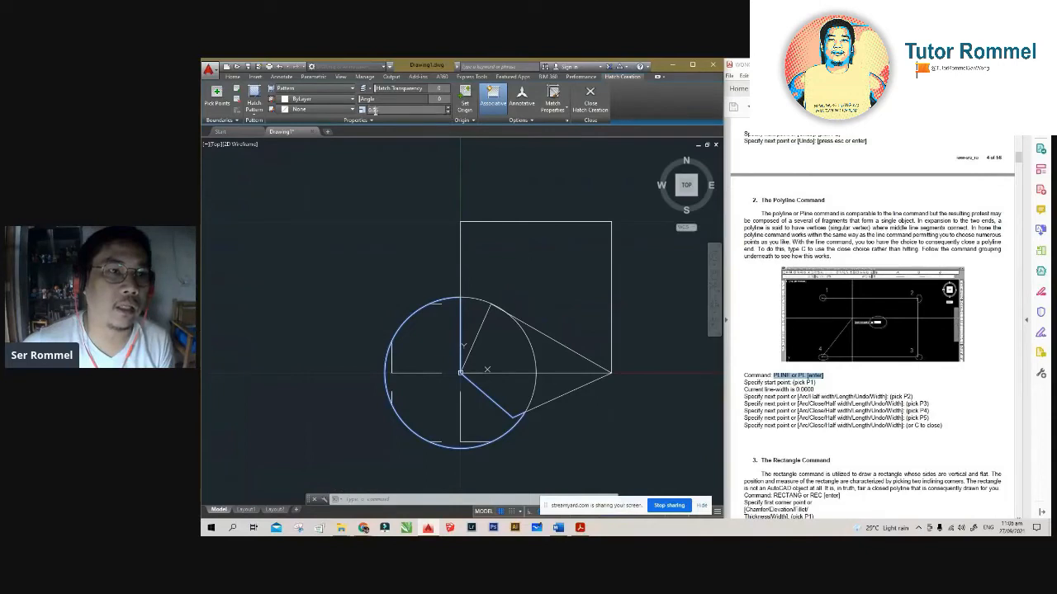
pyautogui.click(449, 113)
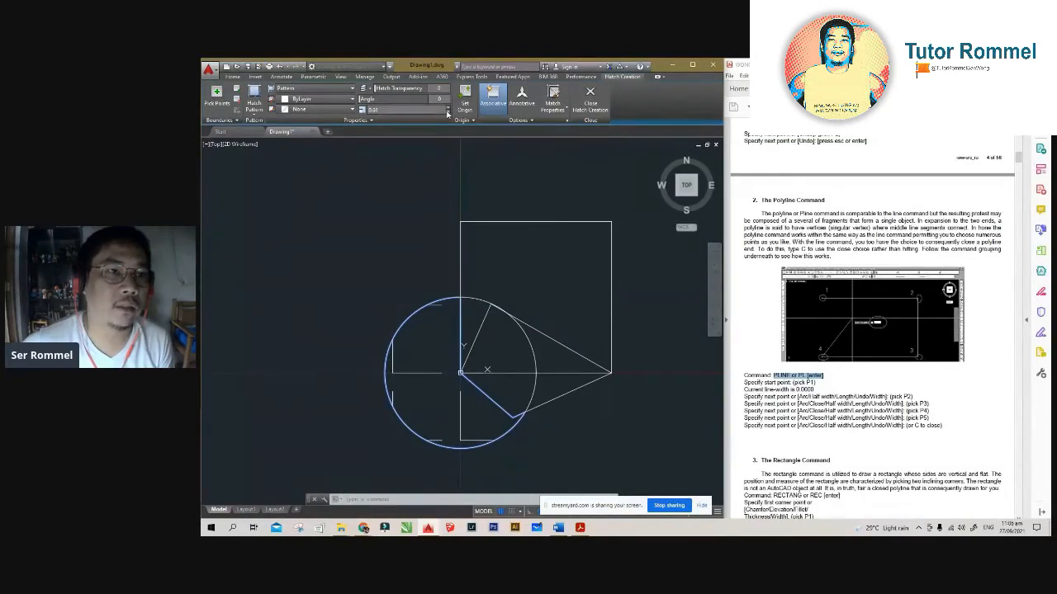
pyautogui.click(448, 113)
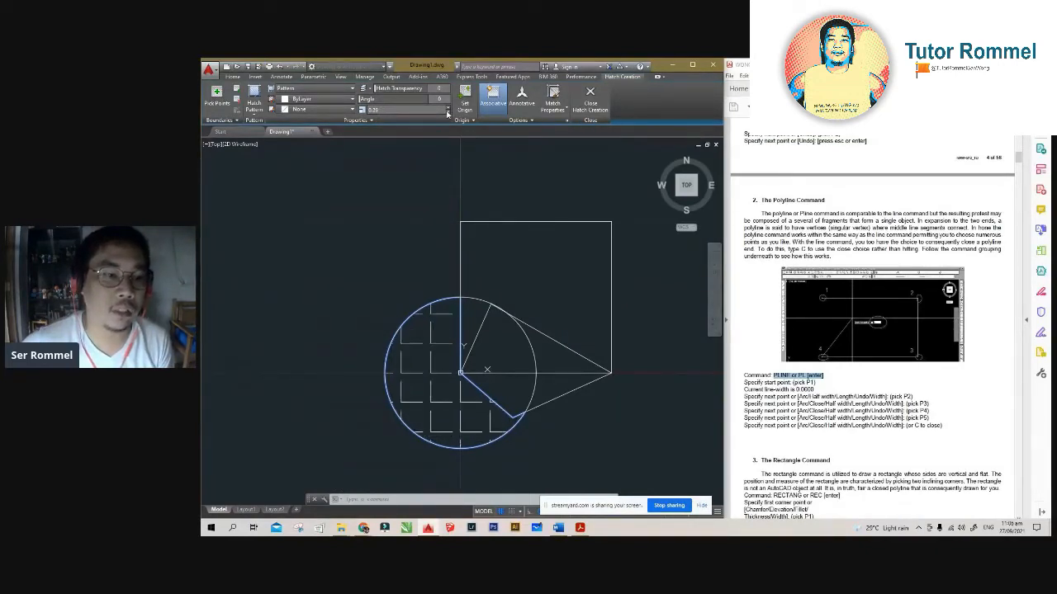
pyautogui.click(449, 113)
pyautogui.click(449, 113)
pyautogui.click(448, 113)
pyautogui.click(448, 113)
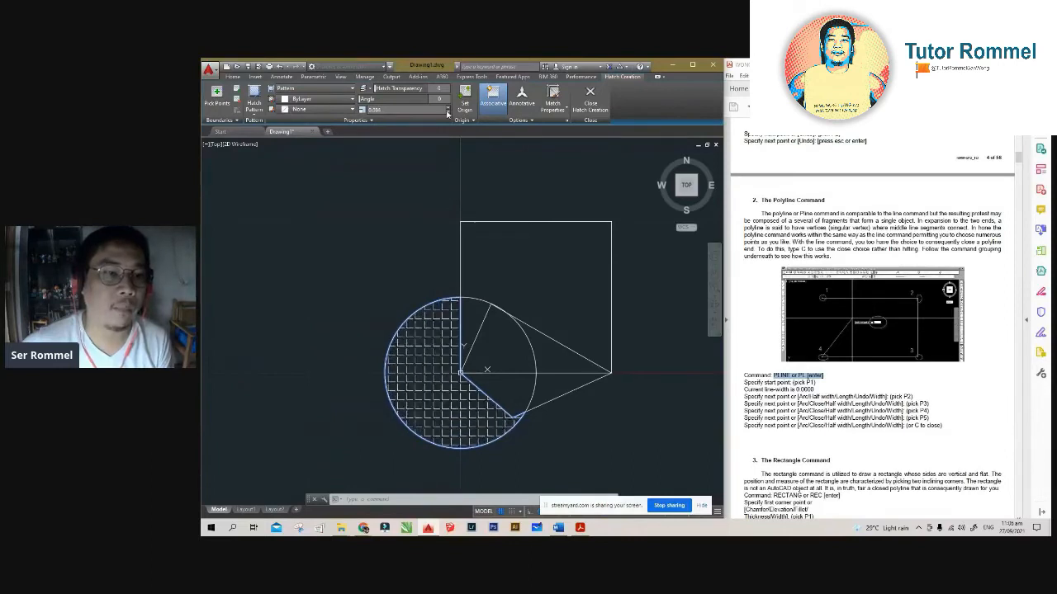
pyautogui.click(448, 113)
pyautogui.click(449, 113)
pyautogui.click(448, 114)
pyautogui.click(448, 113)
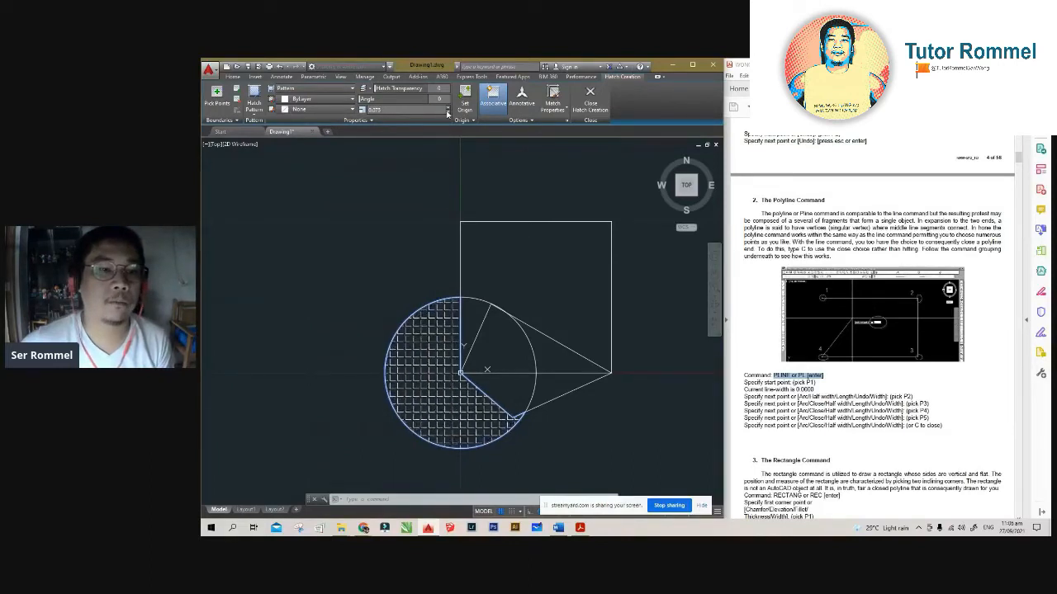
pyautogui.click(449, 113)
pyautogui.click(449, 113)
pyautogui.click(448, 113)
pyautogui.click(449, 113)
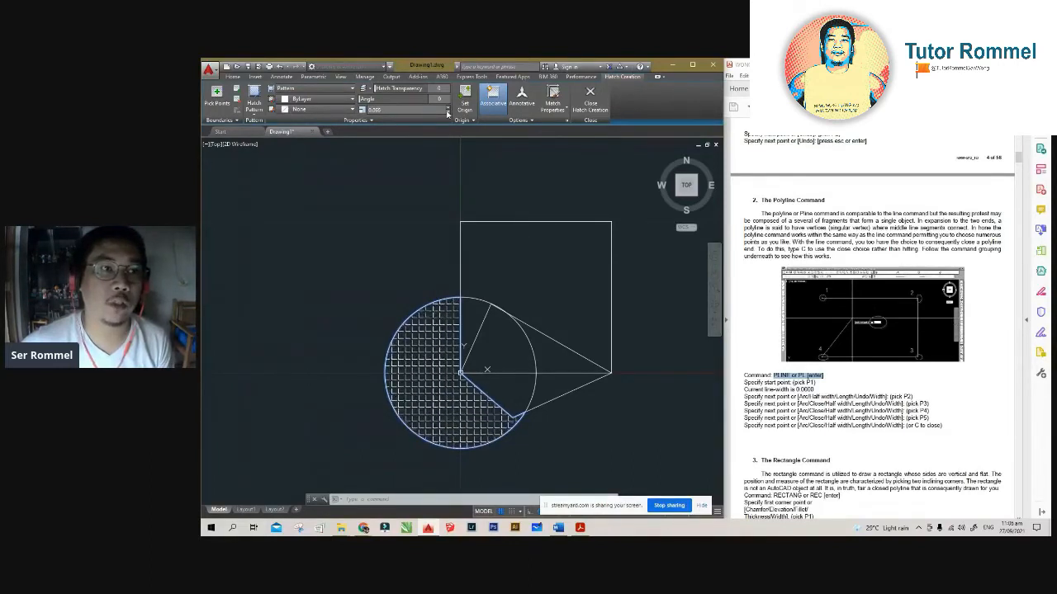
pyautogui.click(448, 113)
pyautogui.click(448, 113)
pyautogui.click(449, 113)
pyautogui.click(448, 113)
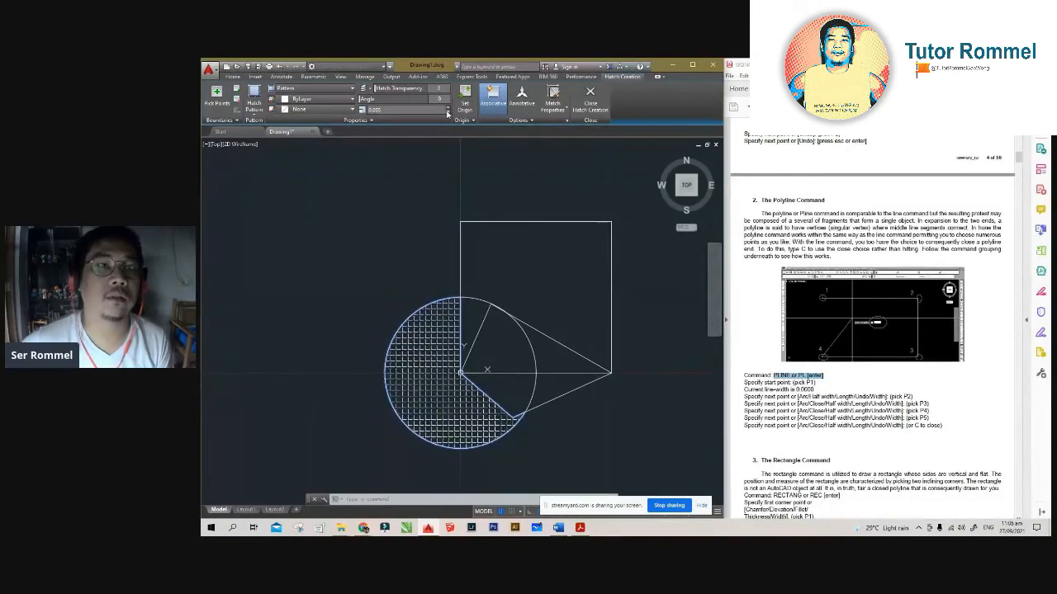
pyautogui.click(448, 114)
pyautogui.click(449, 113)
pyautogui.click(448, 113)
pyautogui.click(448, 113)
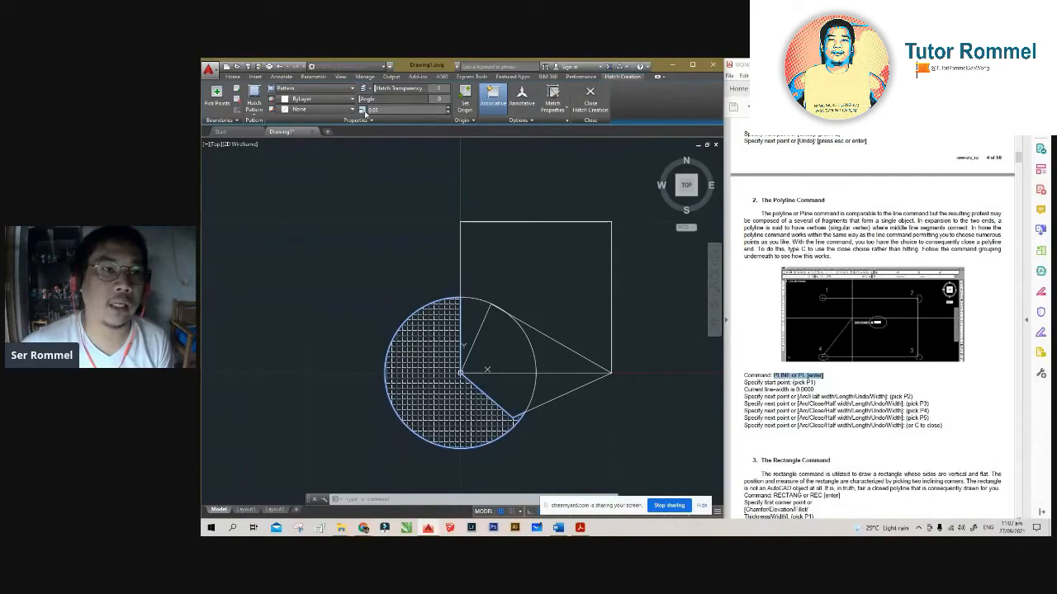
pyautogui.click(449, 113)
pyautogui.click(448, 114)
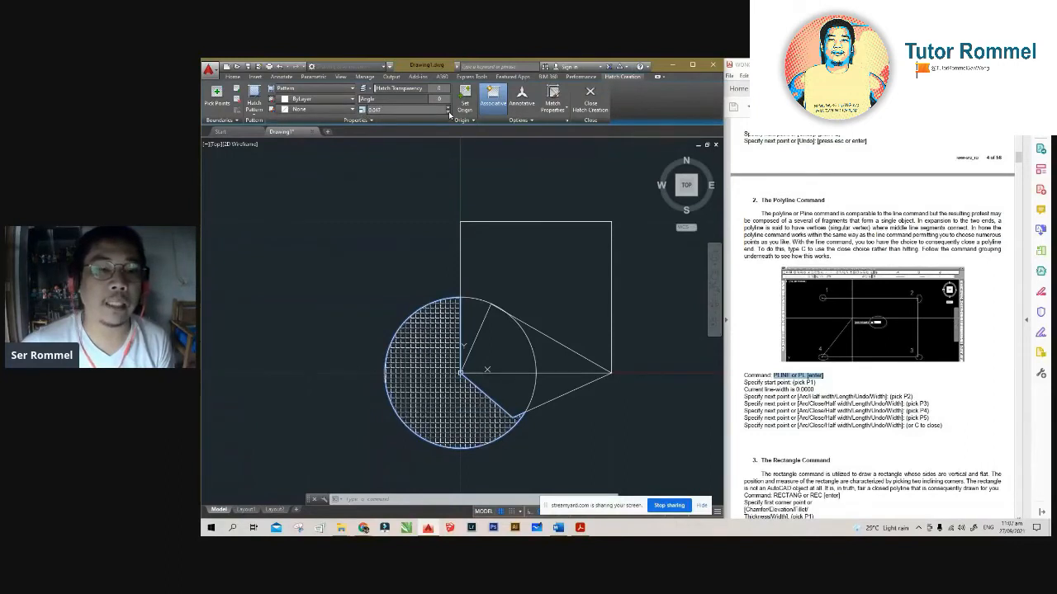
pyautogui.click(448, 113)
pyautogui.click(448, 113)
pyautogui.click(449, 113)
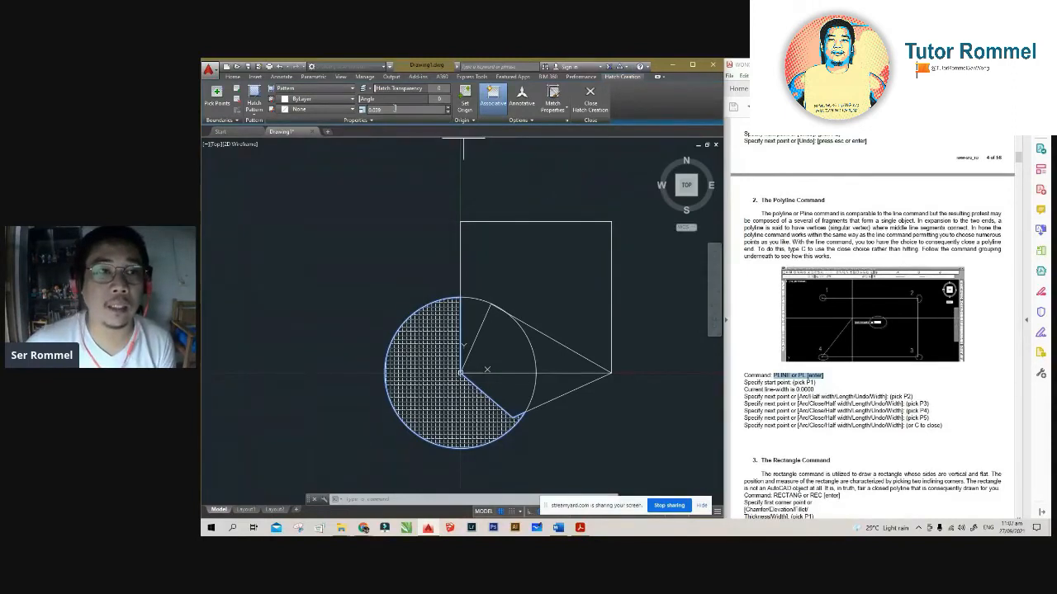
pyautogui.click(394, 108)
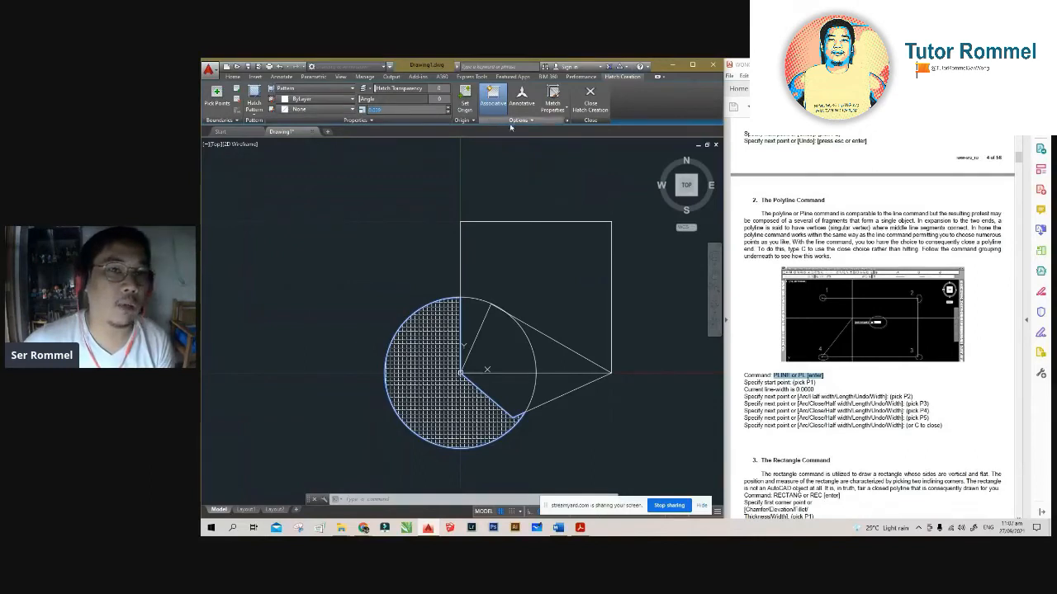
pyautogui.click(591, 101)
pyautogui.moveTo(597, 124)
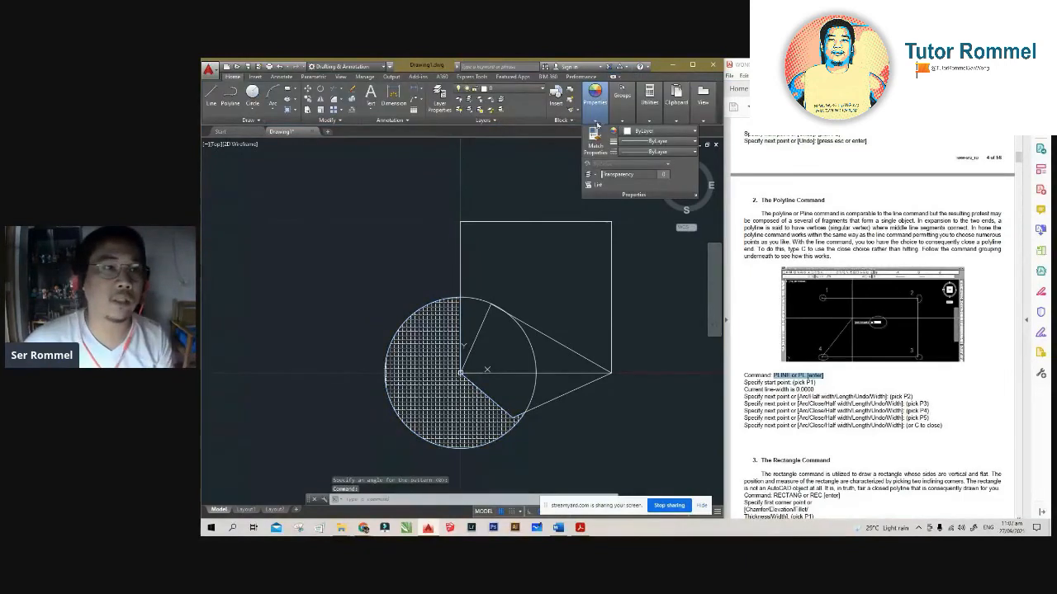
# Step: Apply a gradient fill to the square's region above the circle arc and the slanted line
pyautogui.click(295, 111)
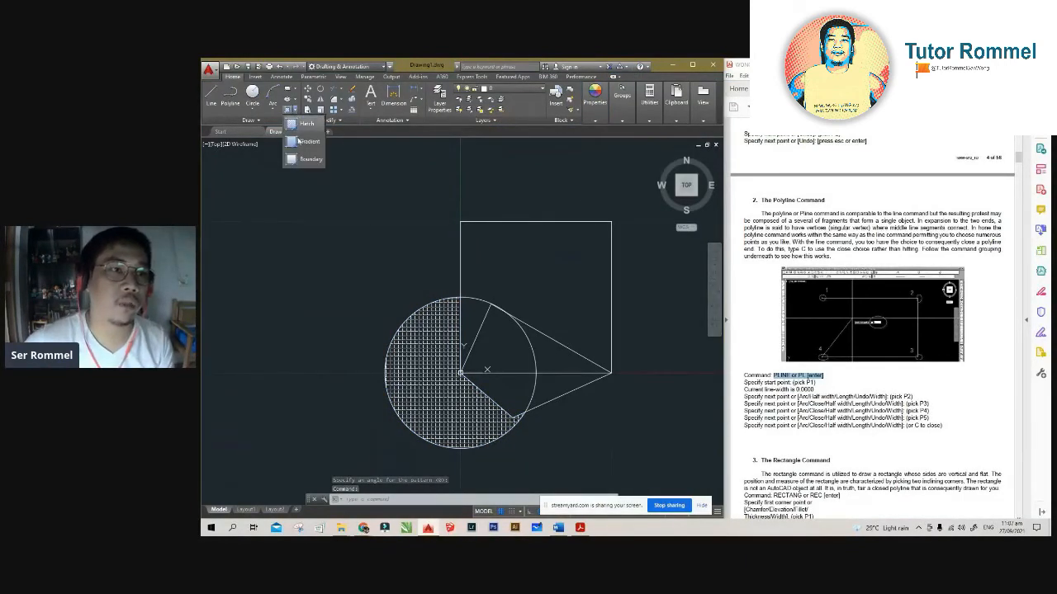
pyautogui.click(308, 141)
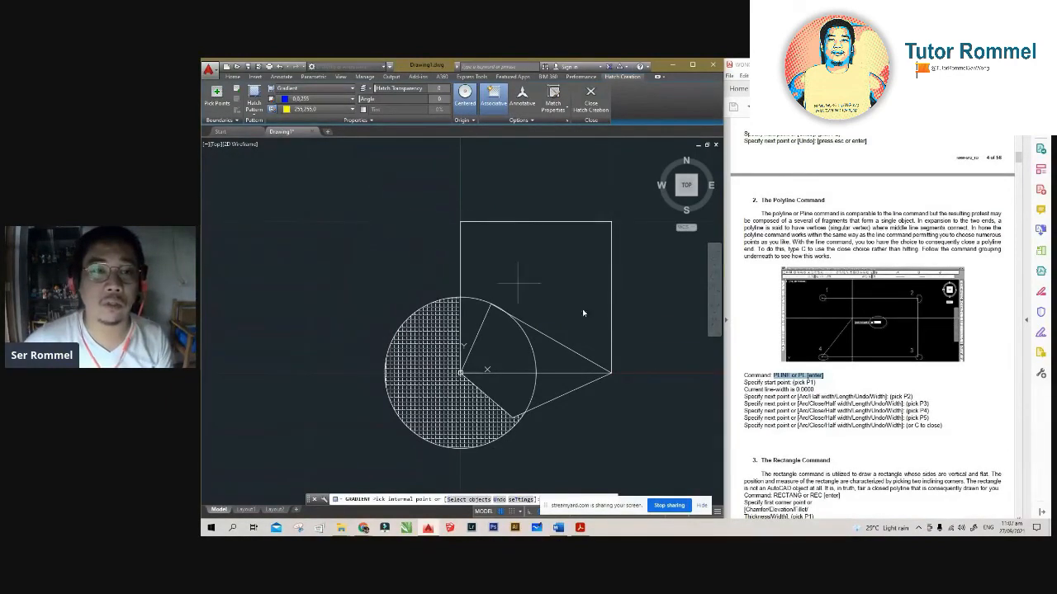
pyautogui.click(560, 270)
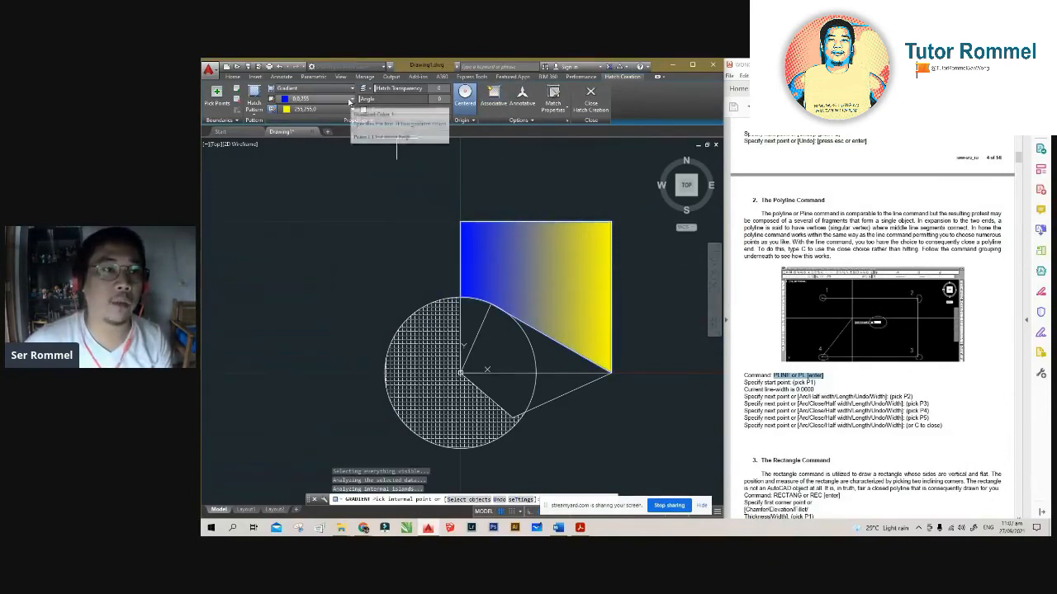
# Step: Set the gradient's first colour to grey 99,100,102 and its second colour to green, and finish the gradient
pyautogui.click(350, 100)
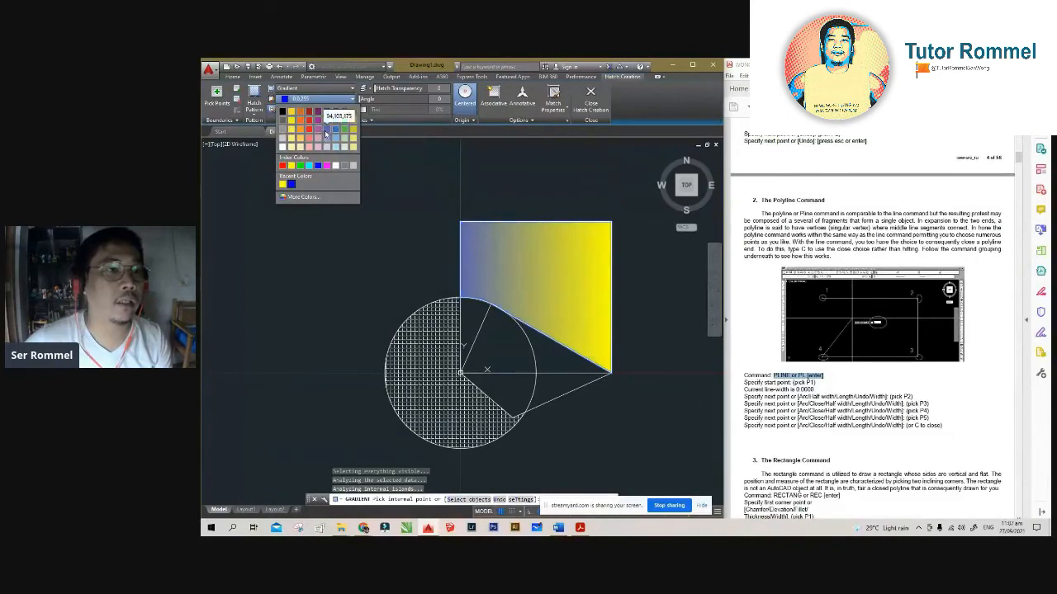
pyautogui.click(283, 125)
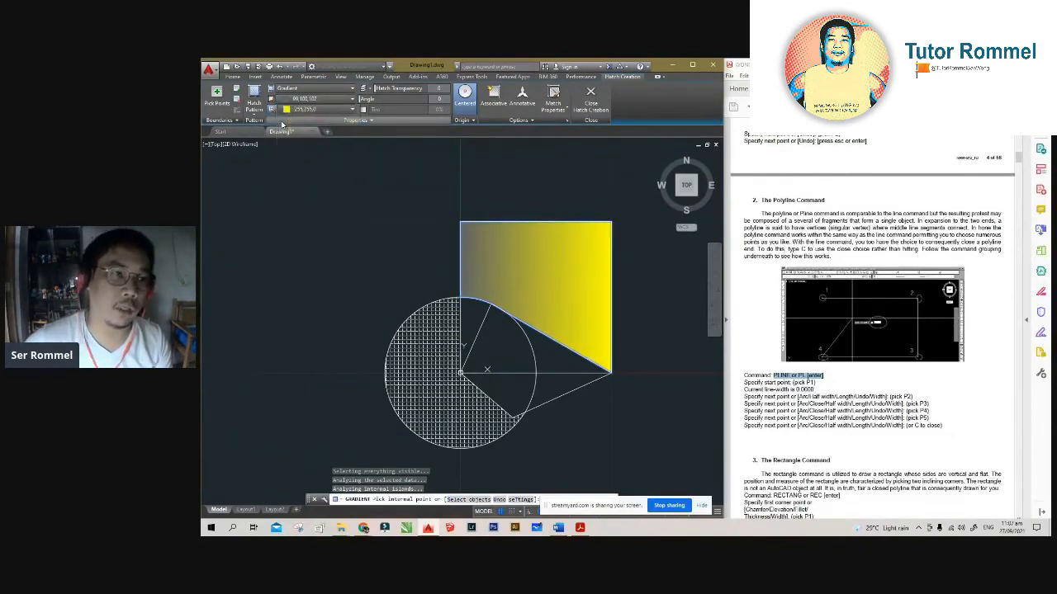
pyautogui.click(343, 110)
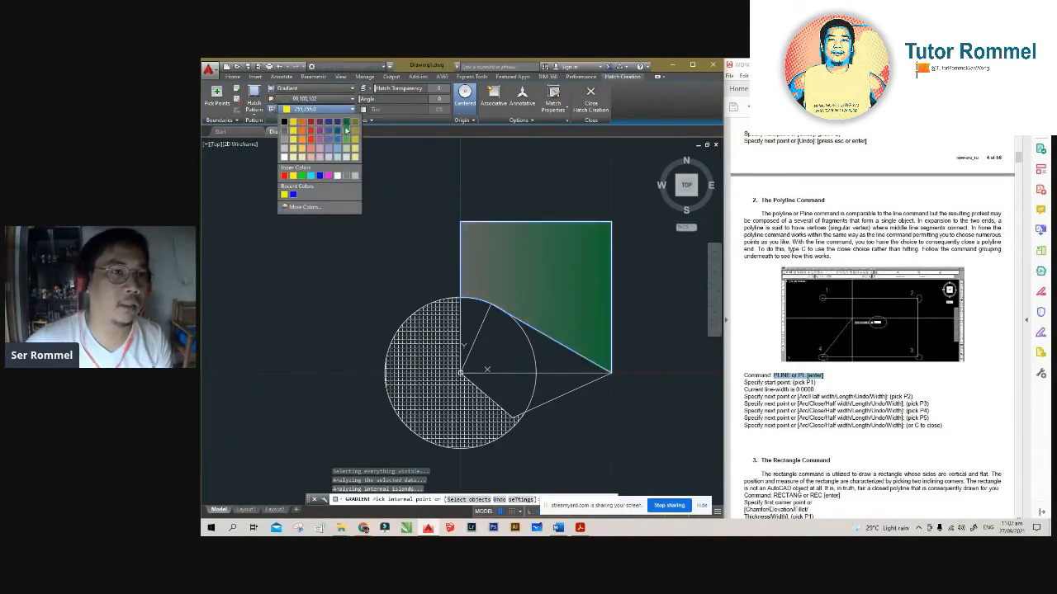
pyautogui.click(347, 130)
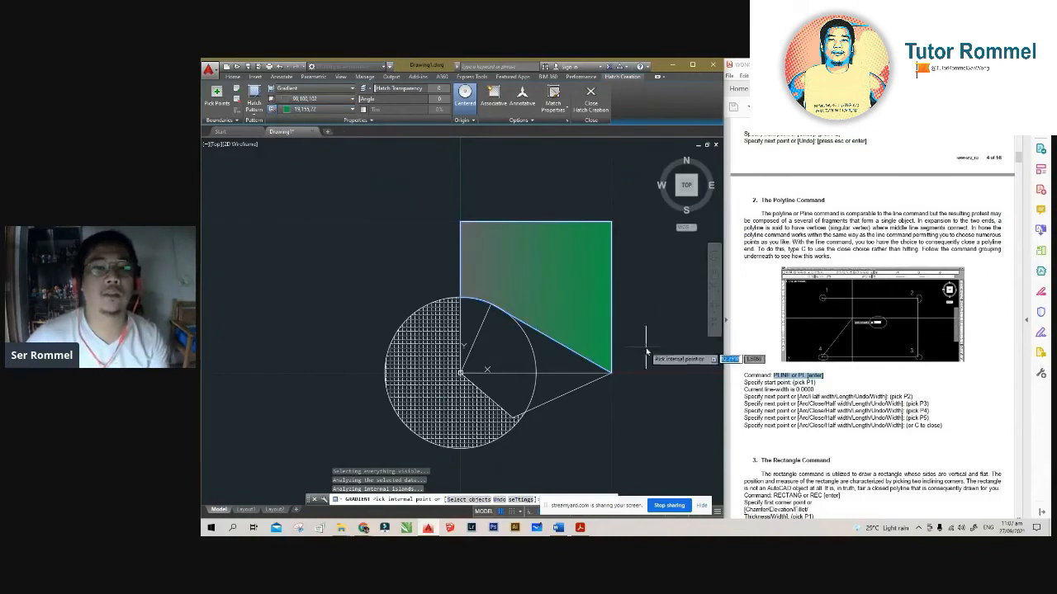
pyautogui.press('Escape')
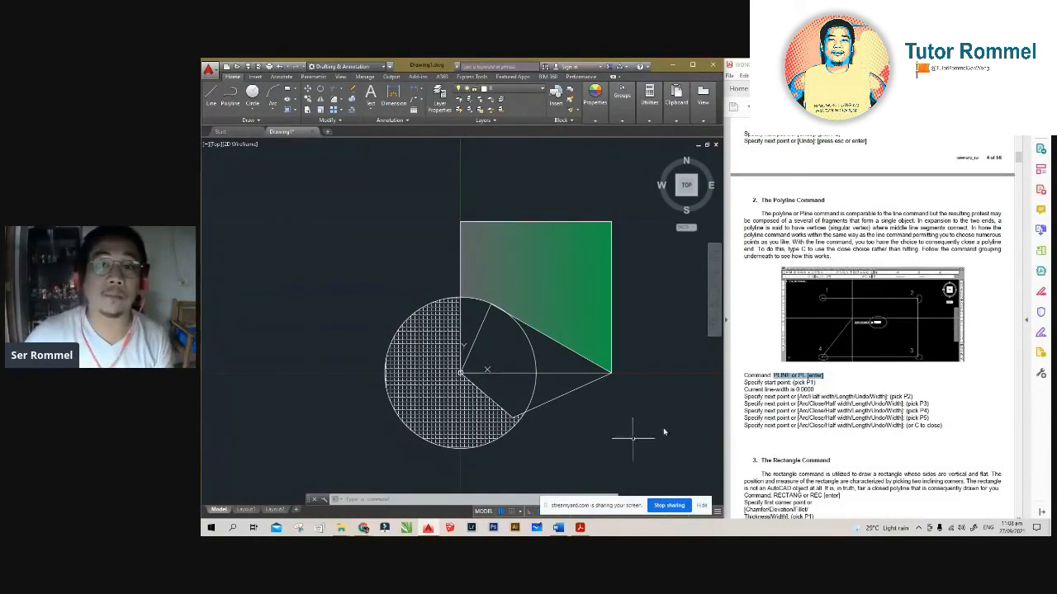
pyautogui.press('Escape')
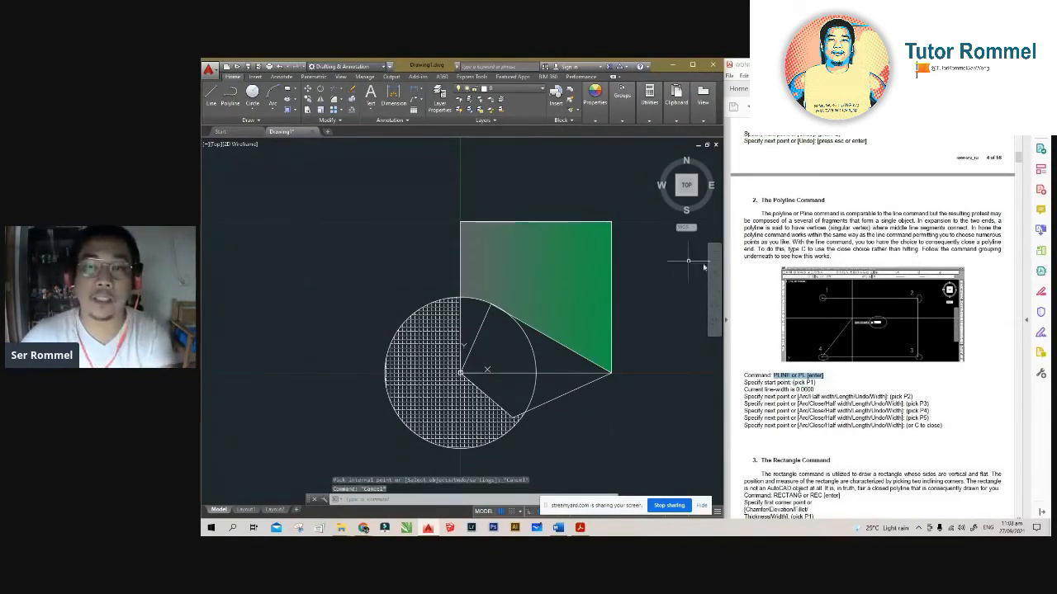
# Step: Read the PDF module's Rectangle Command section and continue to the Polygon Command section
pyautogui.scroll(-3, 900, 308)
pyautogui.scroll(-3, 900, 308)
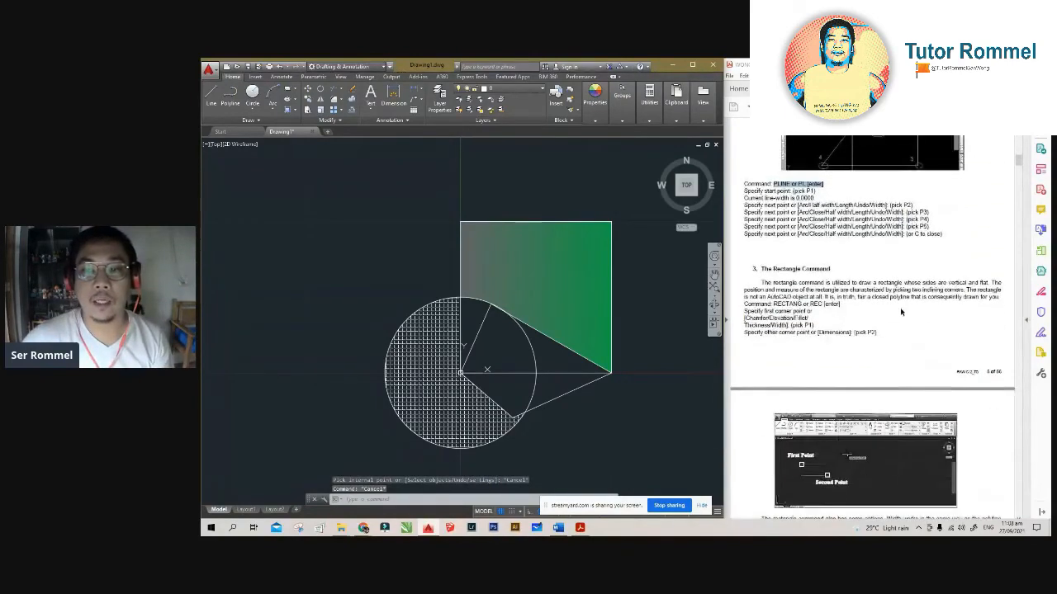
pyautogui.moveTo(762, 204); pyautogui.dragTo(836, 208)
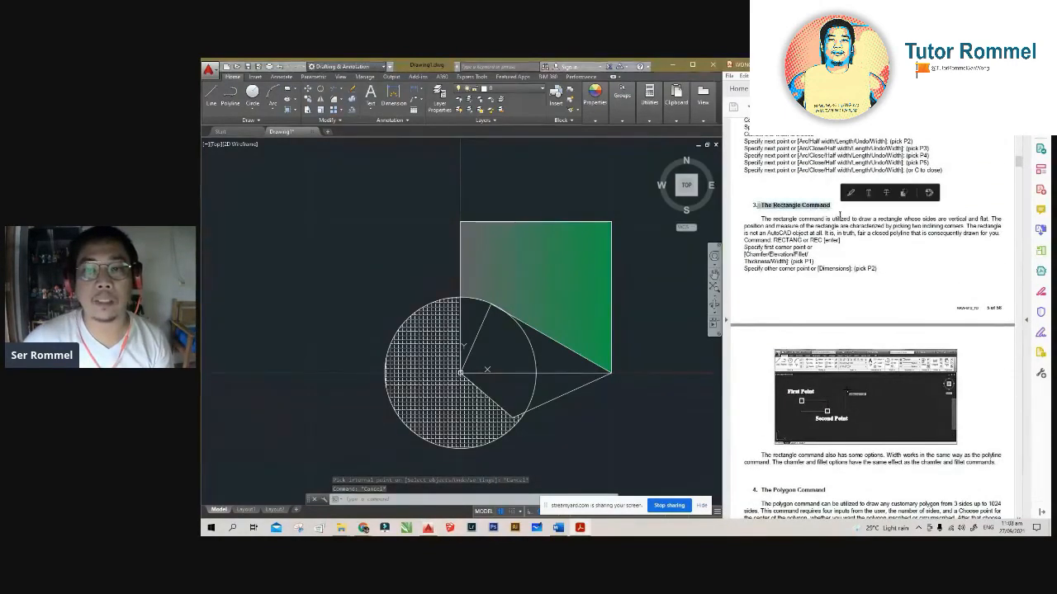
pyautogui.click(817, 259)
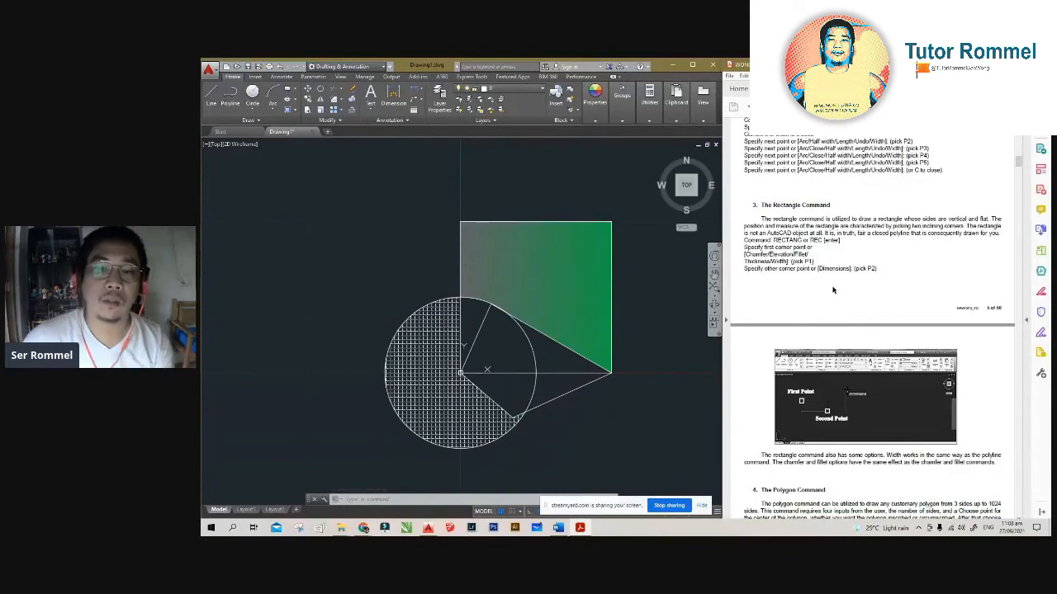
pyautogui.scroll(-6, 874, 295)
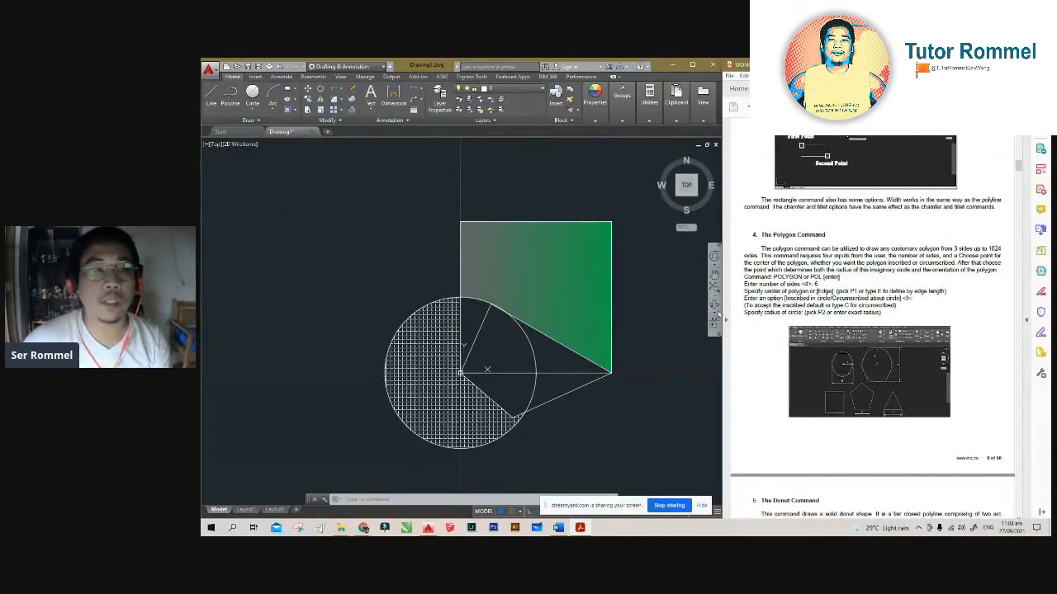
# Step: Draw a five-sided polygon inscribed in a circle, centred in the empty area above and left of the hatched circle
pyautogui.click(296, 91)
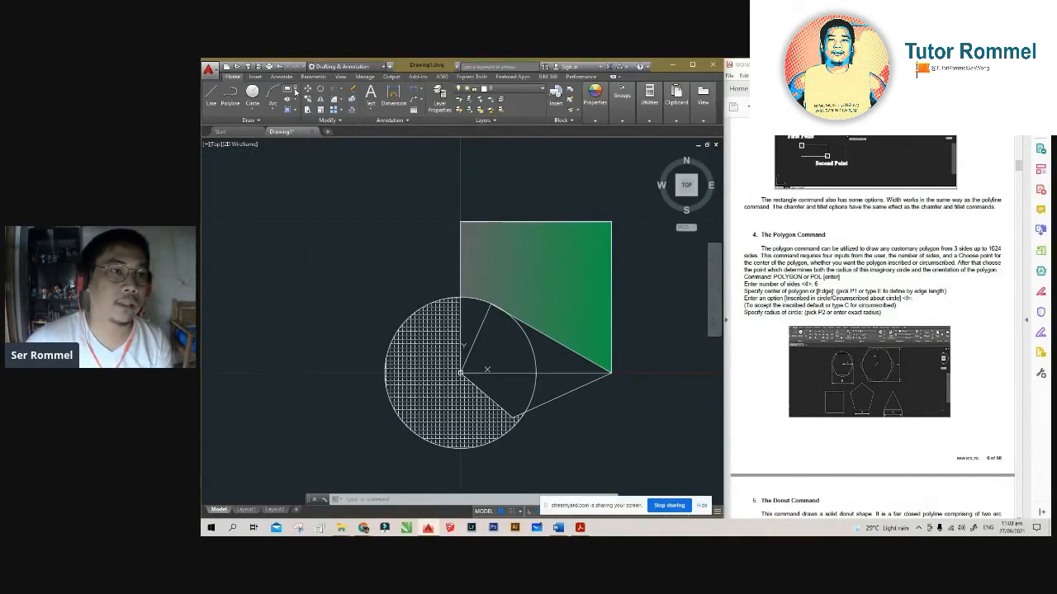
pyautogui.click(296, 90)
pyautogui.click(307, 121)
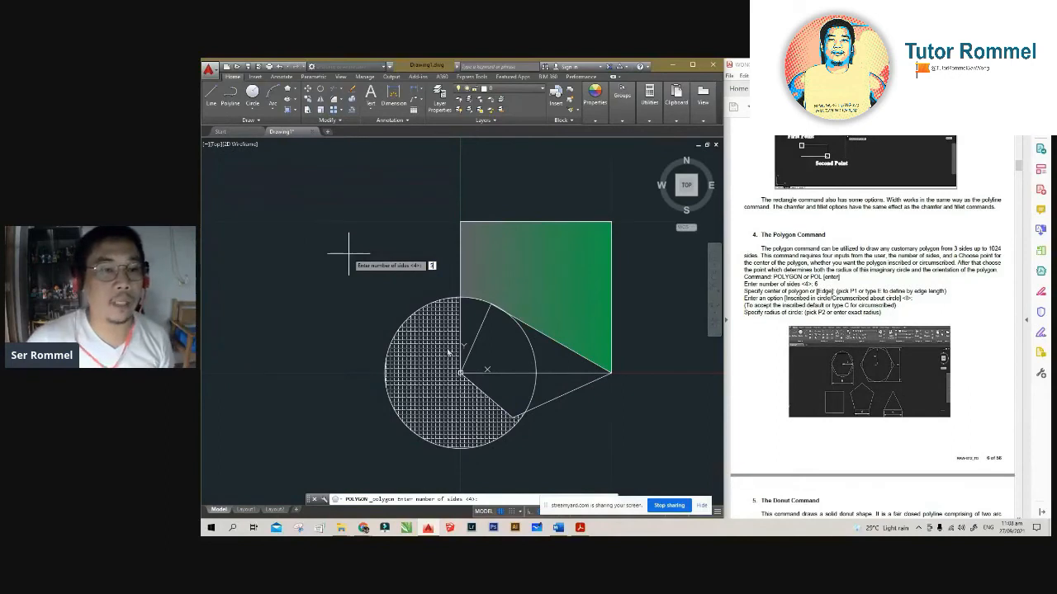
pyautogui.write('5')
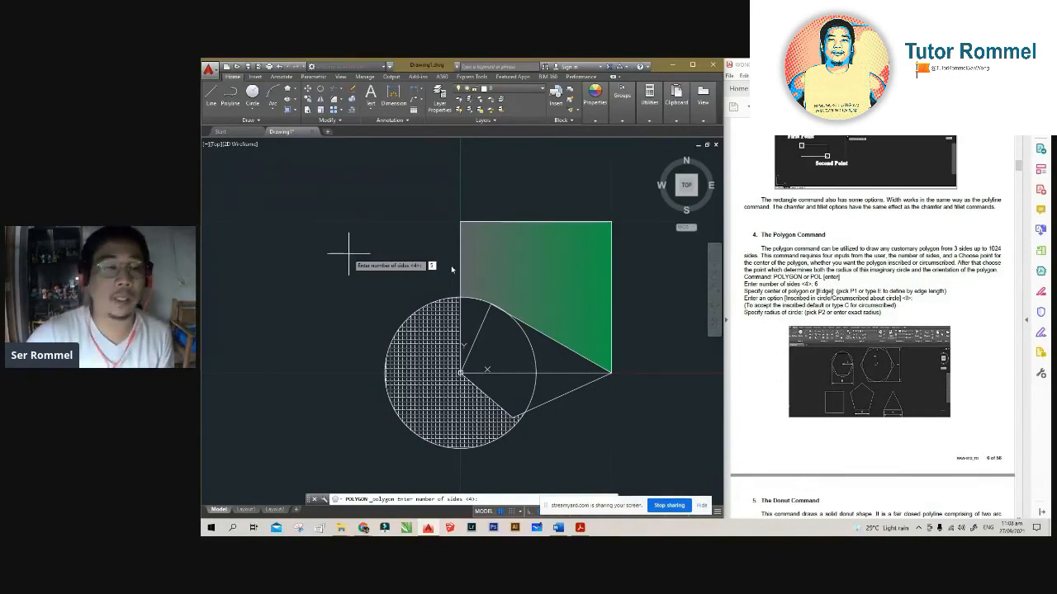
pyautogui.press('Return')
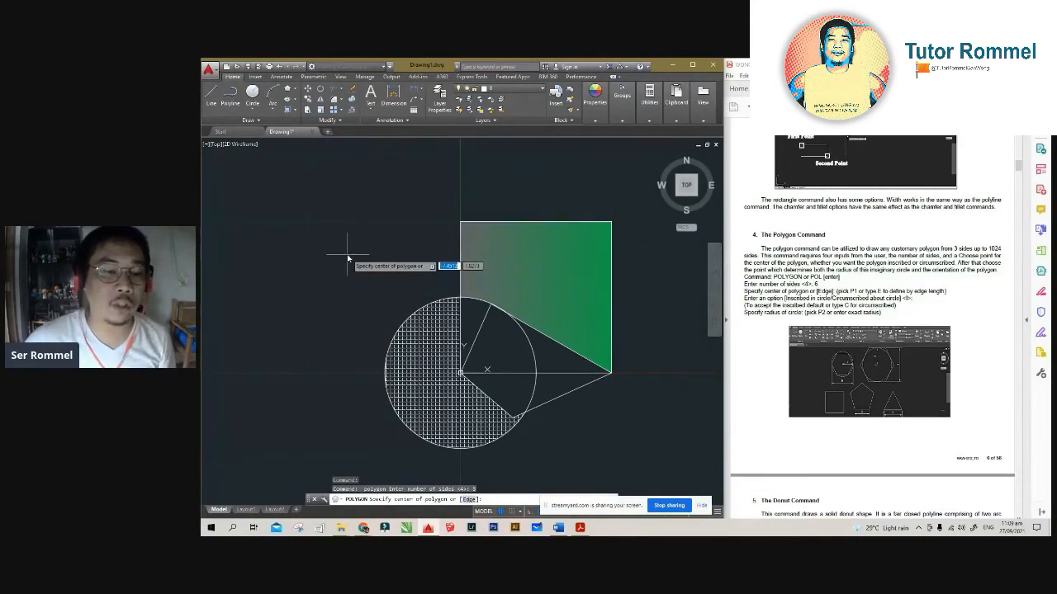
pyautogui.press('Return')
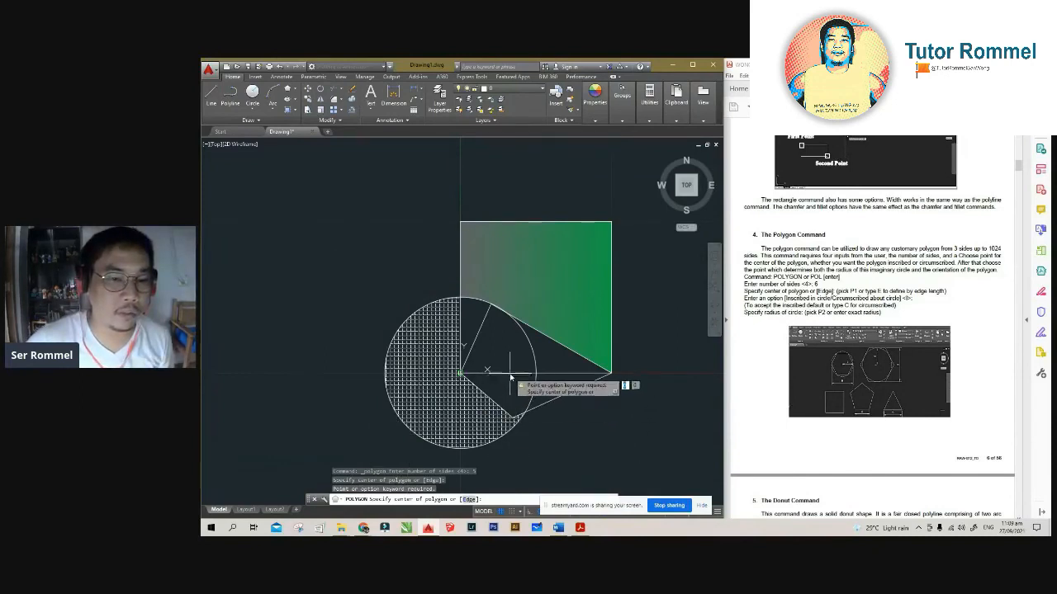
pyautogui.click(463, 373)
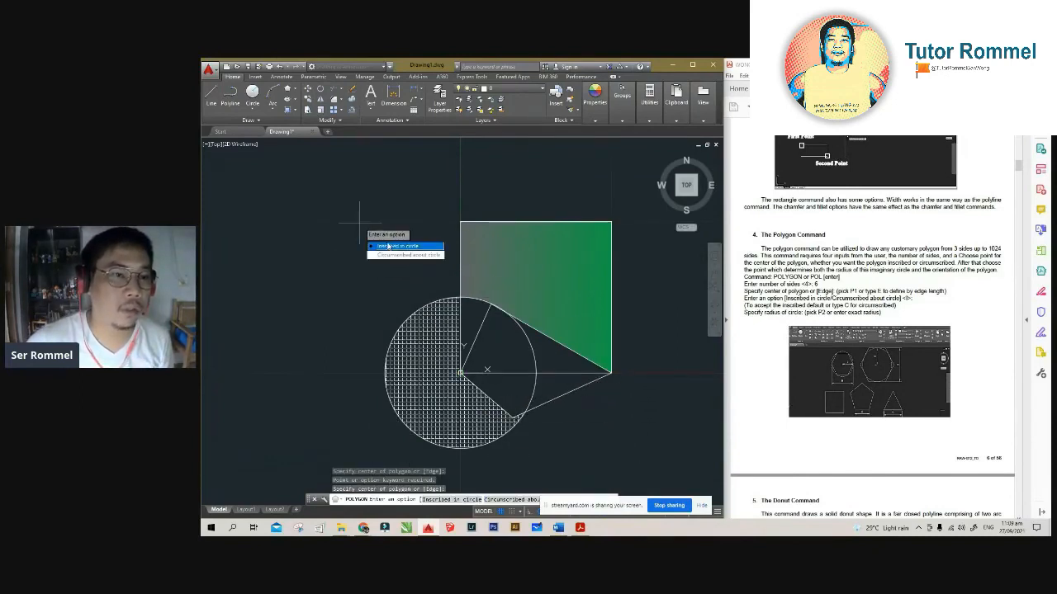
pyautogui.click(388, 246)
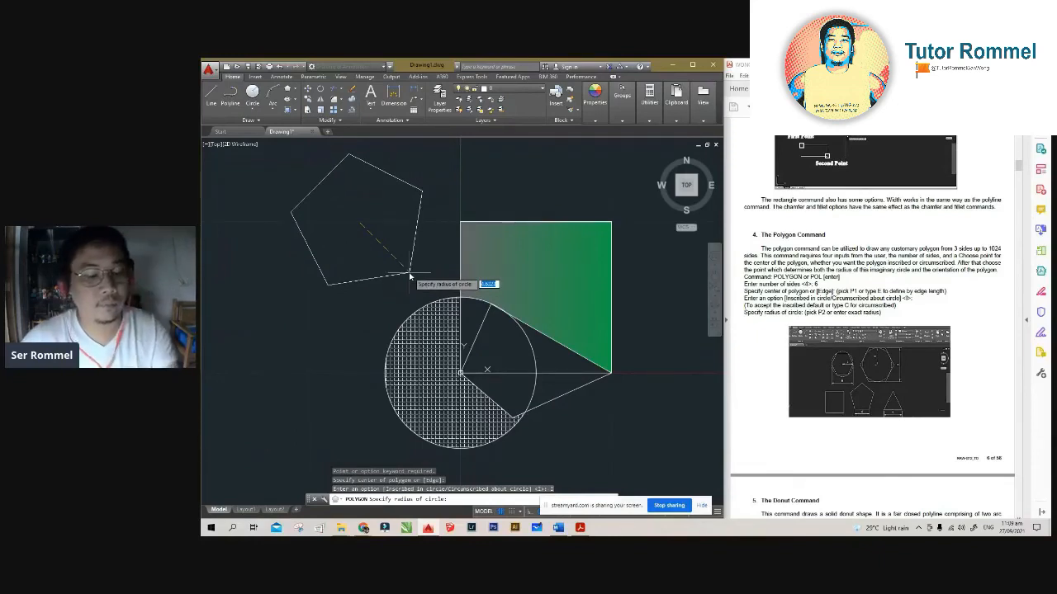
pyautogui.press('Return')
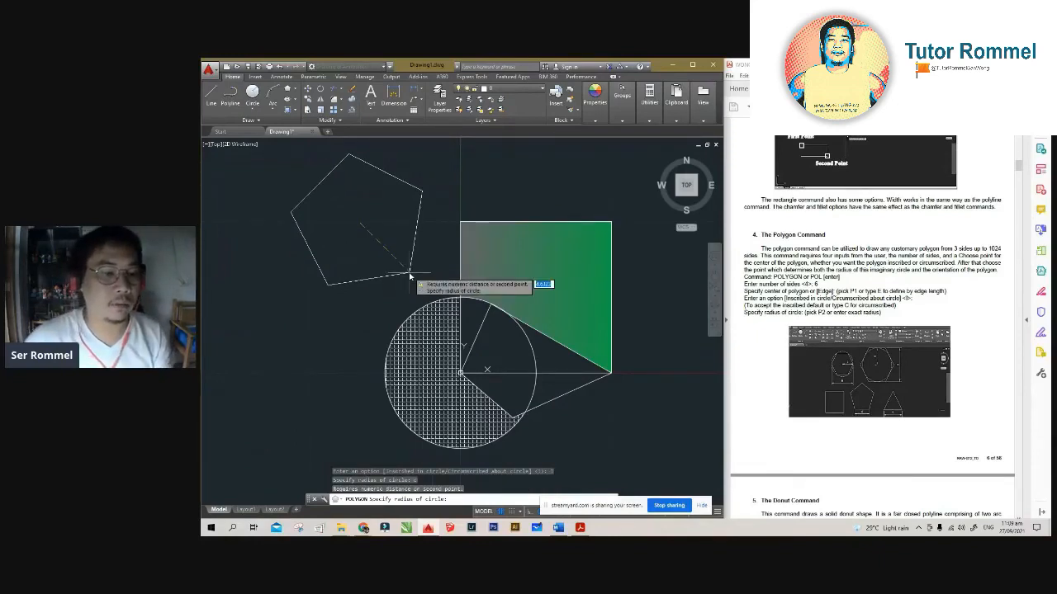
pyautogui.click(410, 274)
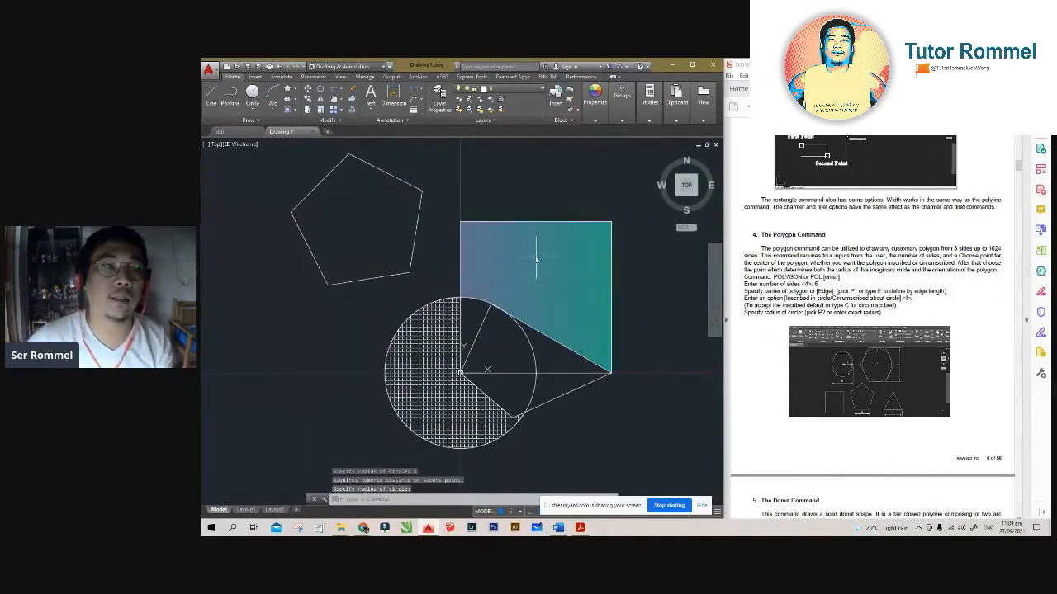
pyautogui.click(294, 89)
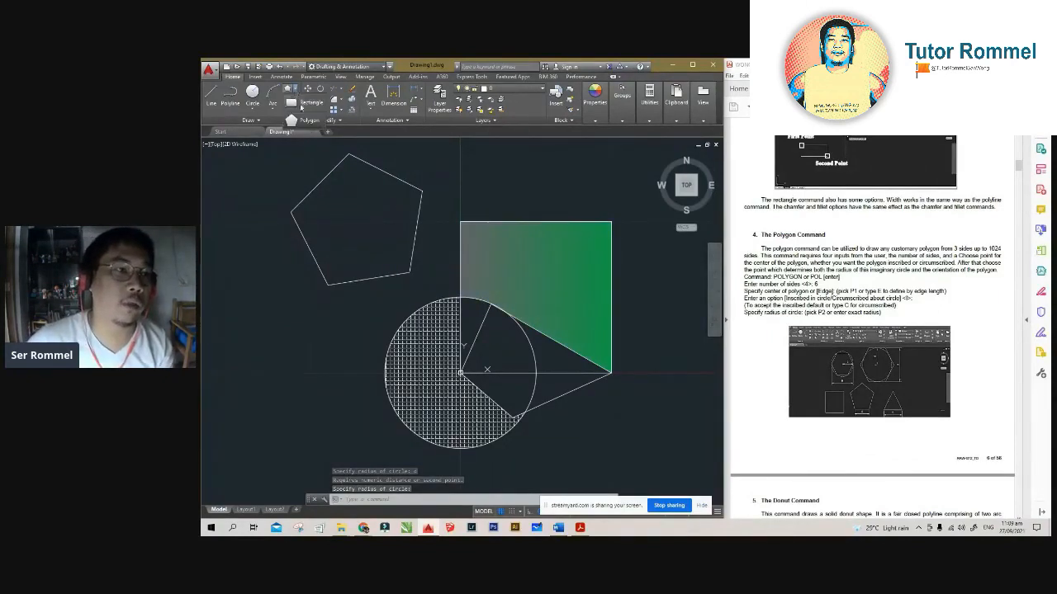
pyautogui.click(304, 122)
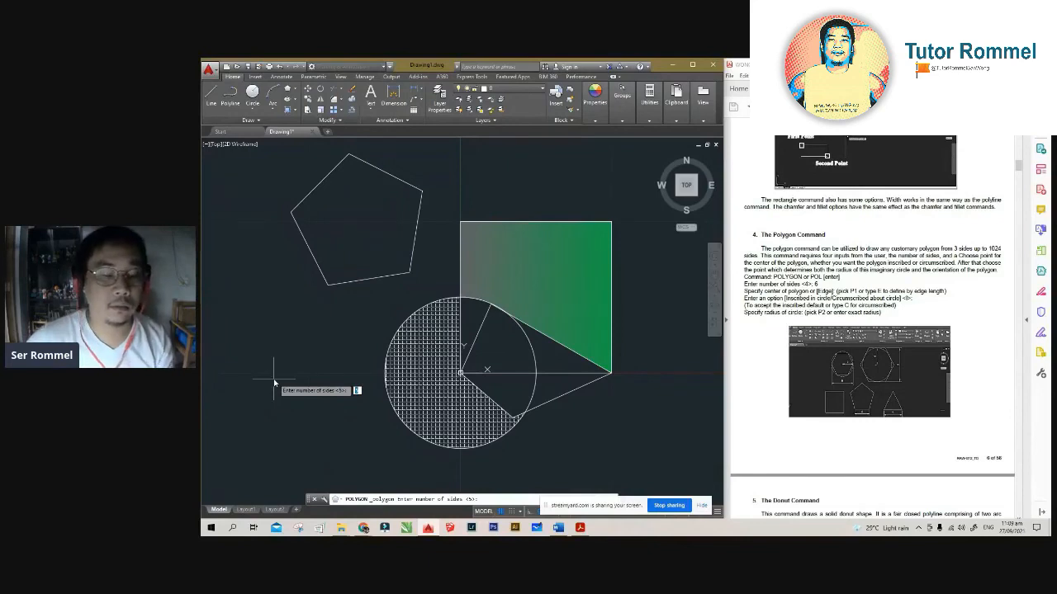
pyautogui.press('Escape')
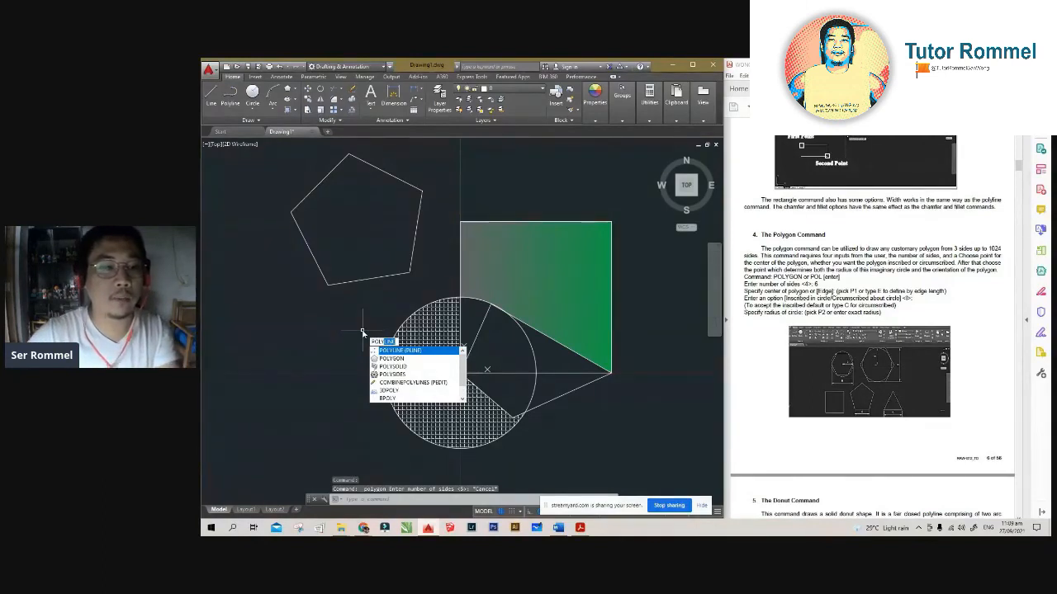
# Step: Draw an eight-sided polygon circumscribed about a circle, centred below the pentagon, with the radius picked at the pentagon's lower-left vertex
pyautogui.press('Down')
pyautogui.press('Return')
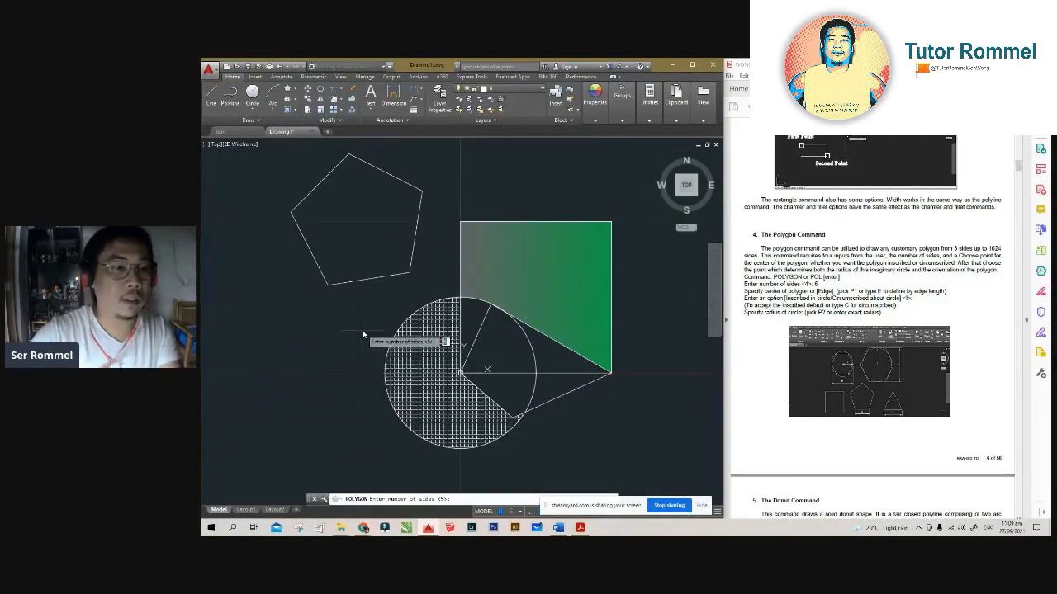
pyautogui.write('8')
pyautogui.press('Return')
pyautogui.click(298, 334)
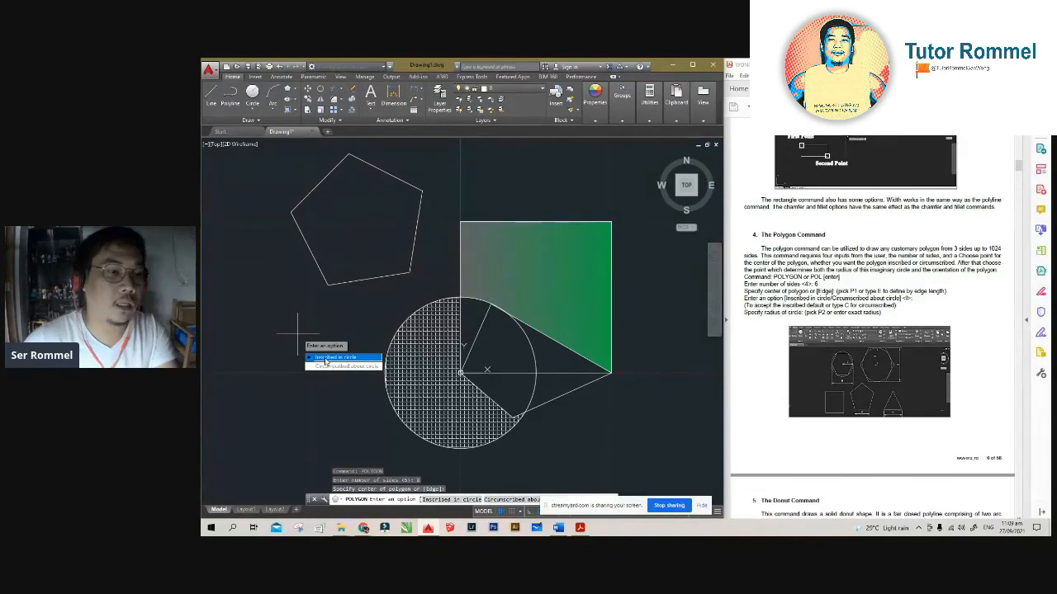
pyautogui.click(342, 366)
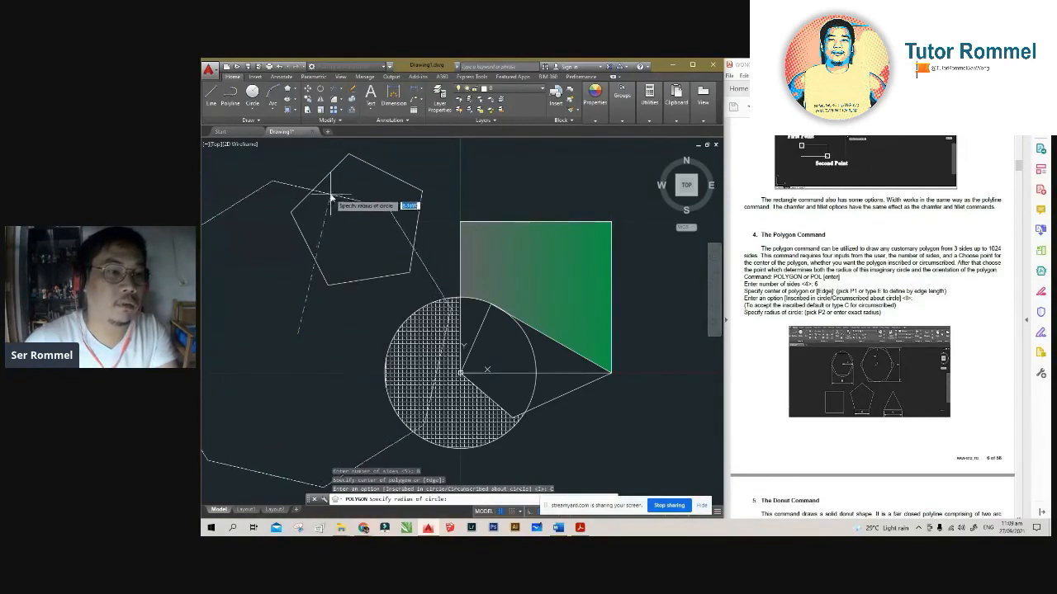
pyautogui.click(328, 284)
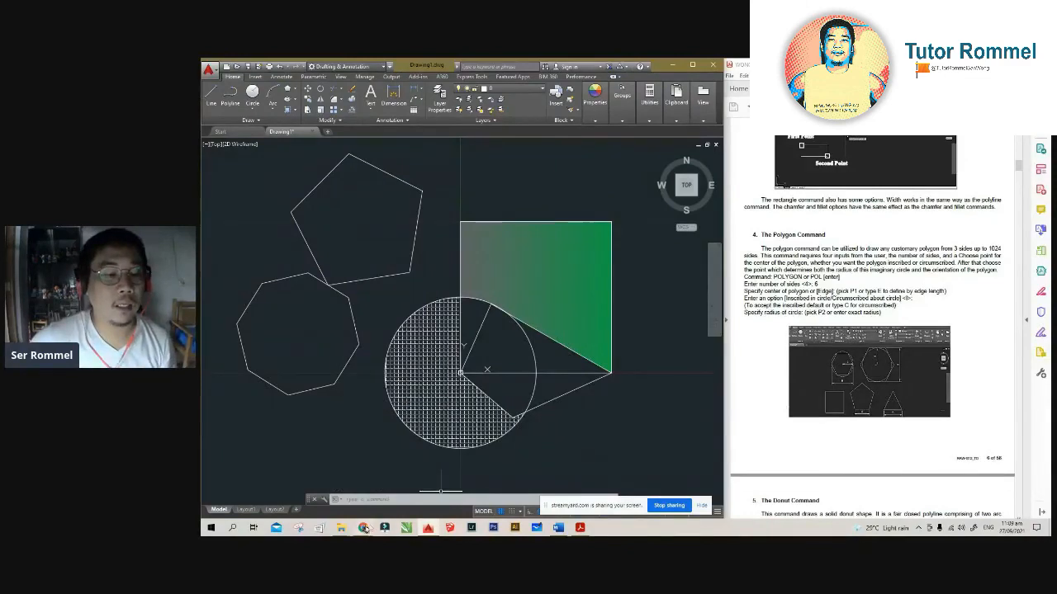
pyautogui.moveTo(364, 528)
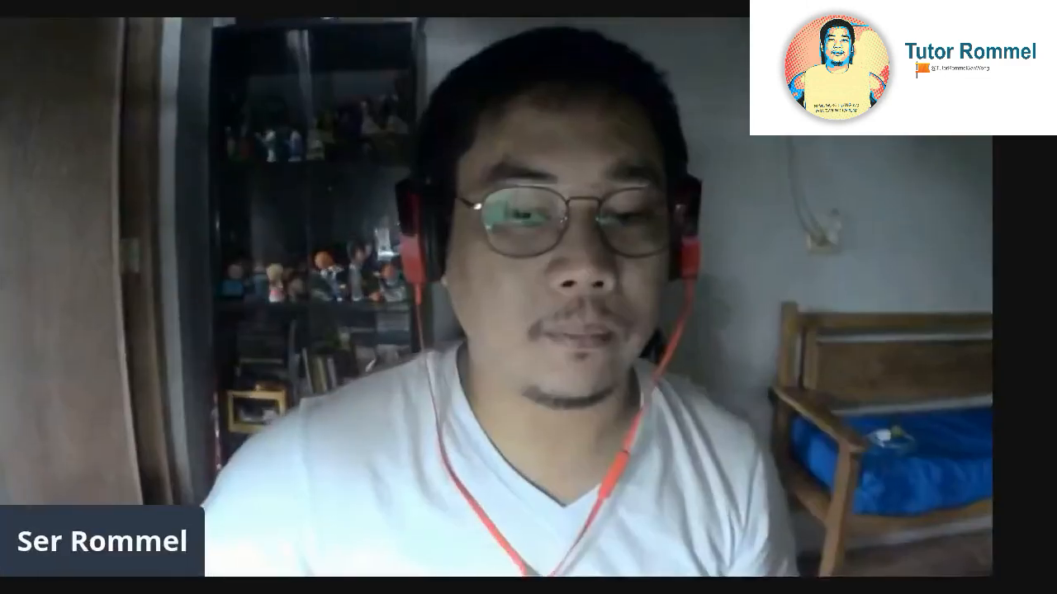